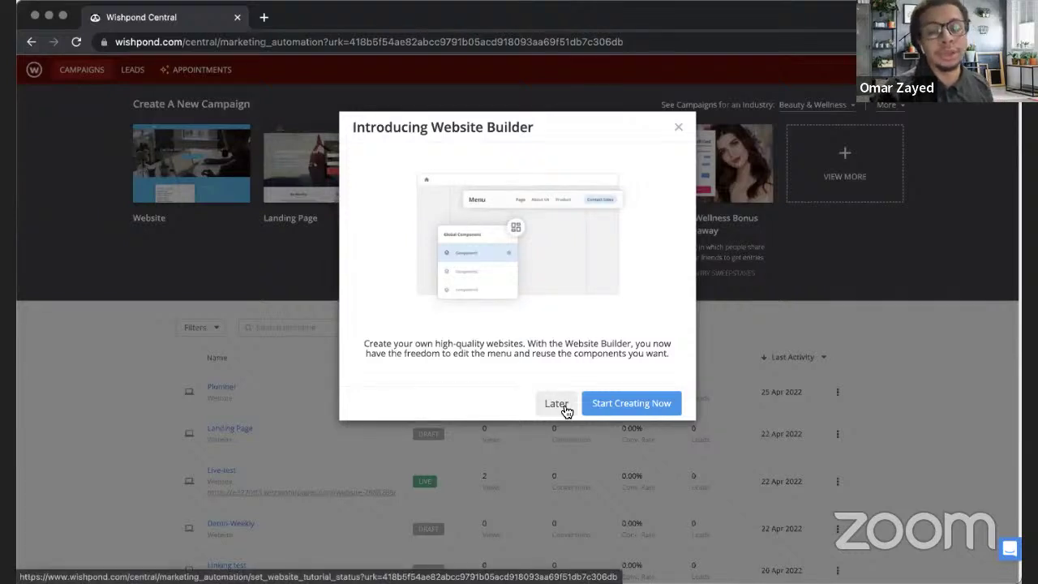
Start creating a new website and choose the "Find Your New Home" real estate template
click(637, 403)
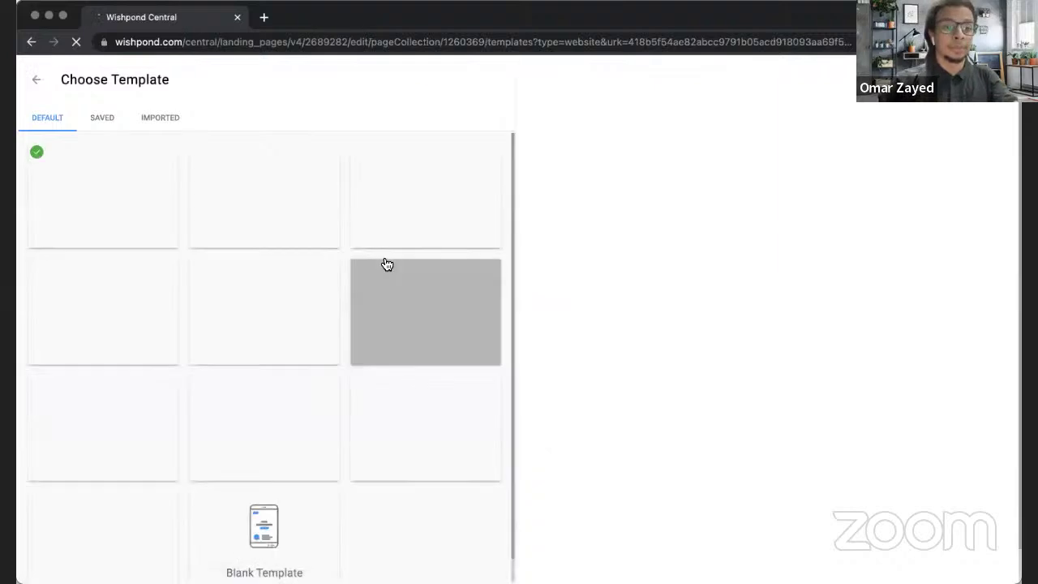
mouse_move(268, 224)
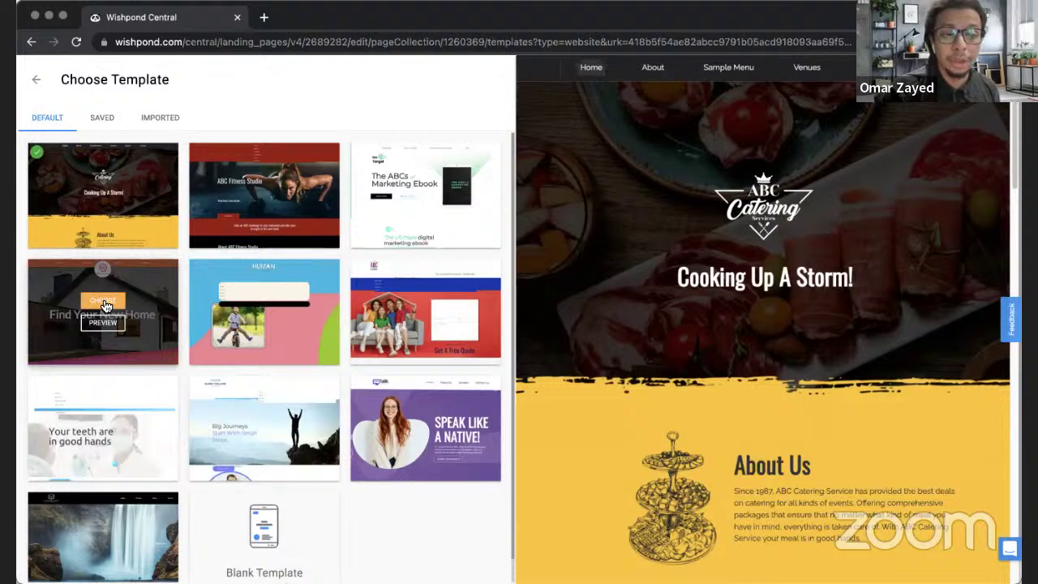
click(105, 306)
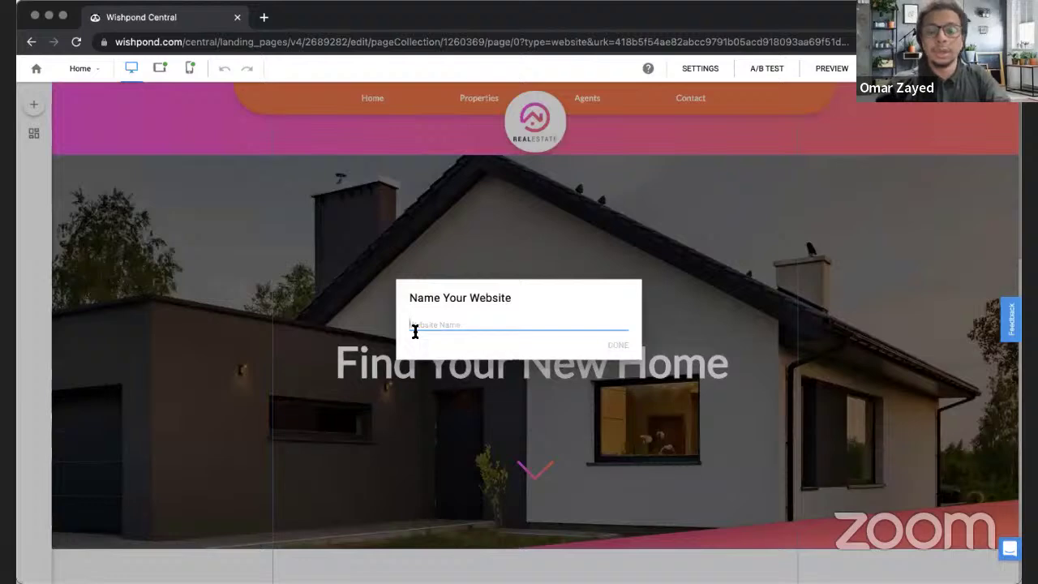
Name the website "Webinar real estate" and confirm the name
text(webinar)
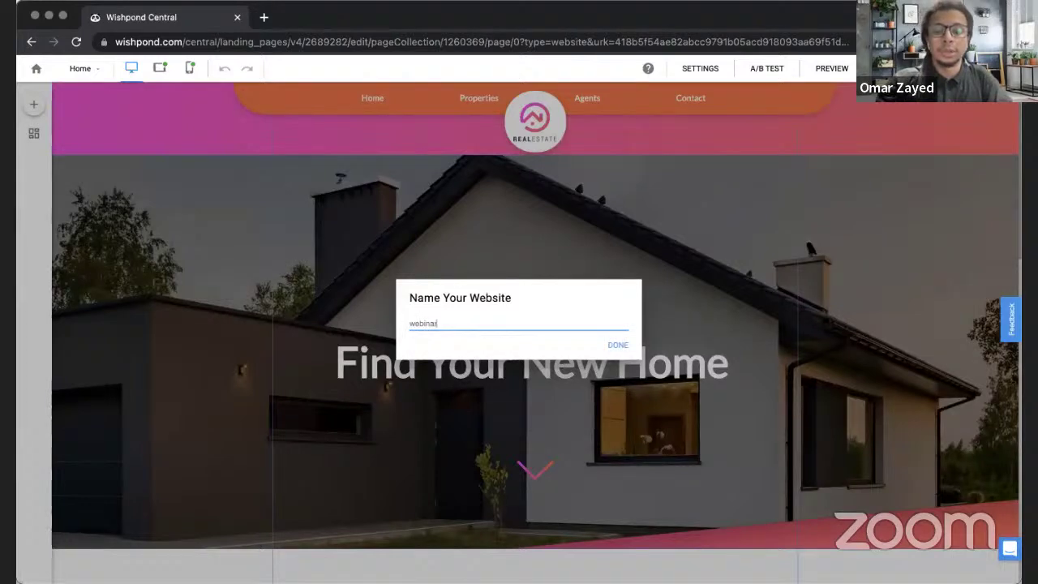
text( rea)
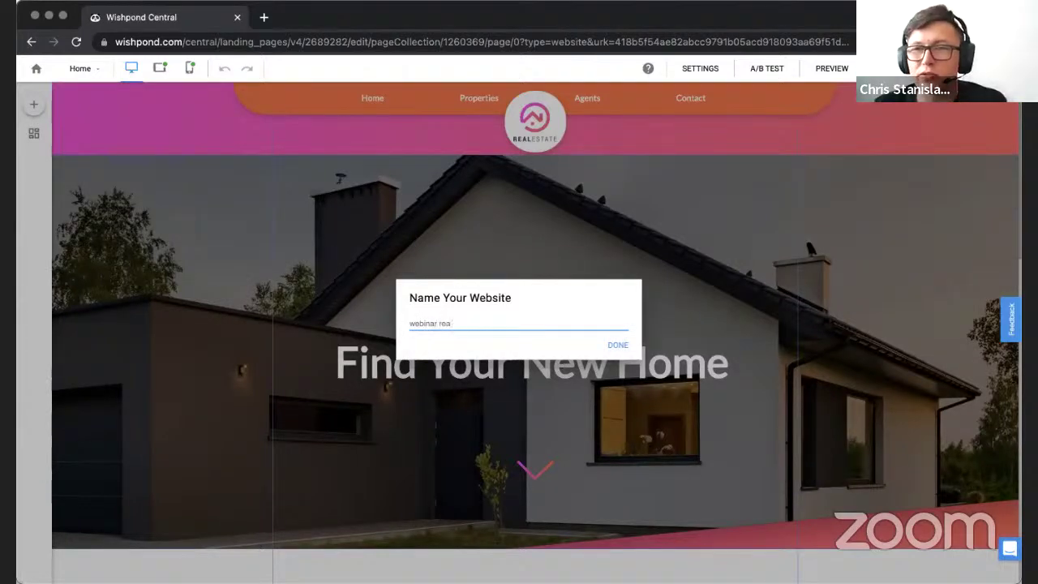
key(BackSpace)
text(al)
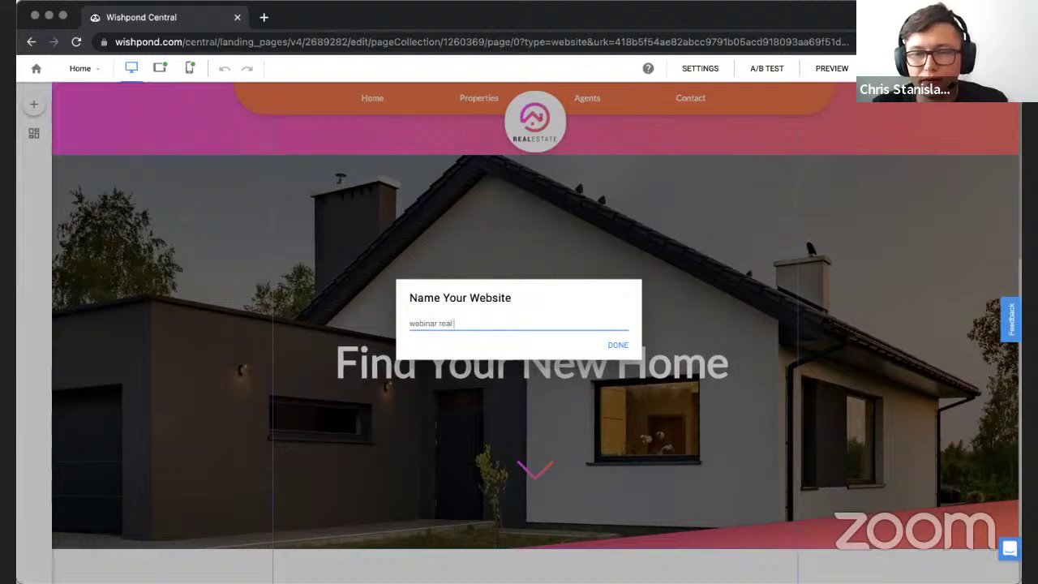
text( estate)
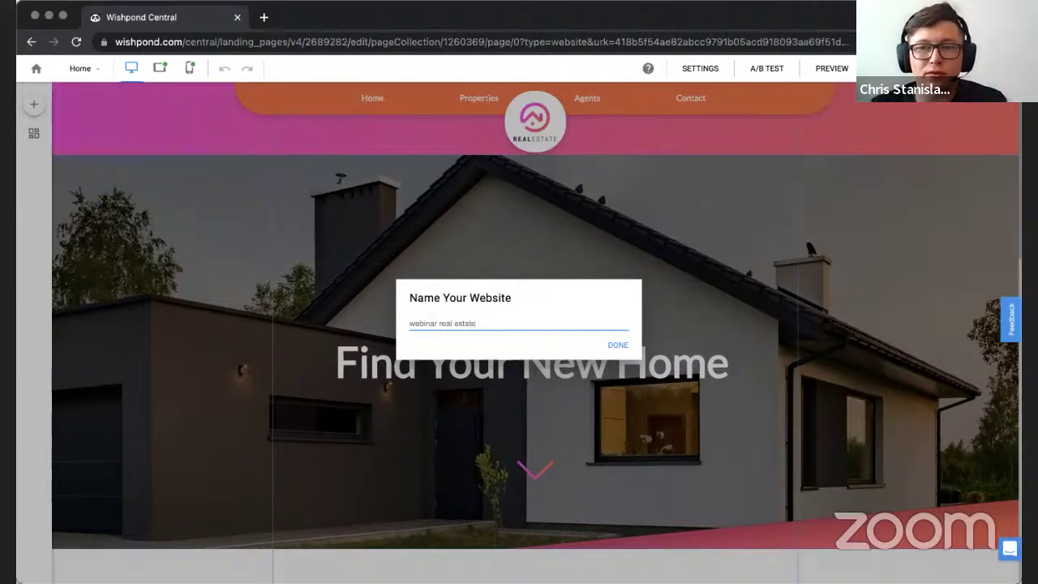
click(415, 322)
key(BackSpace)
text(W)
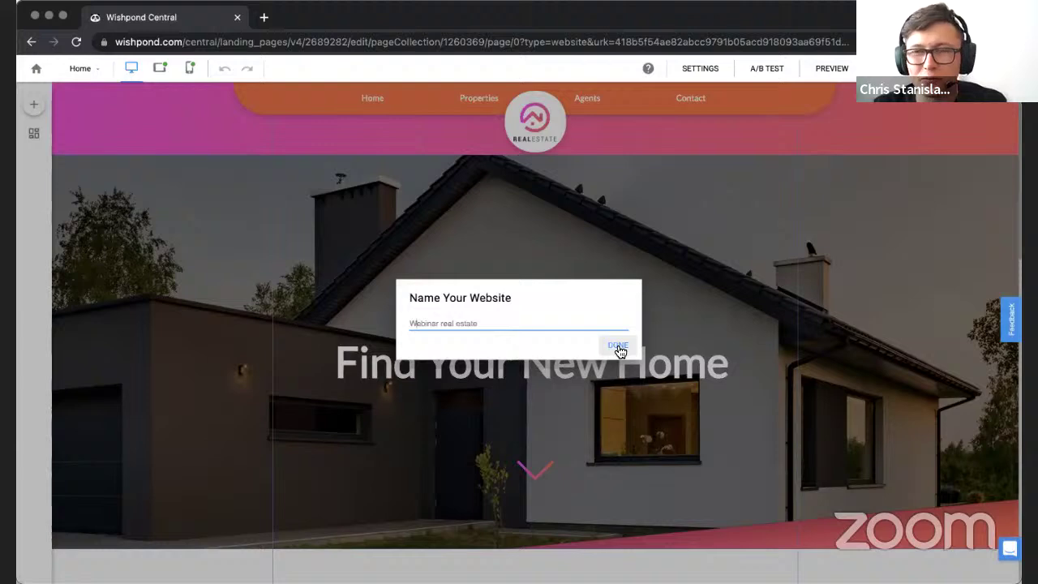
click(617, 347)
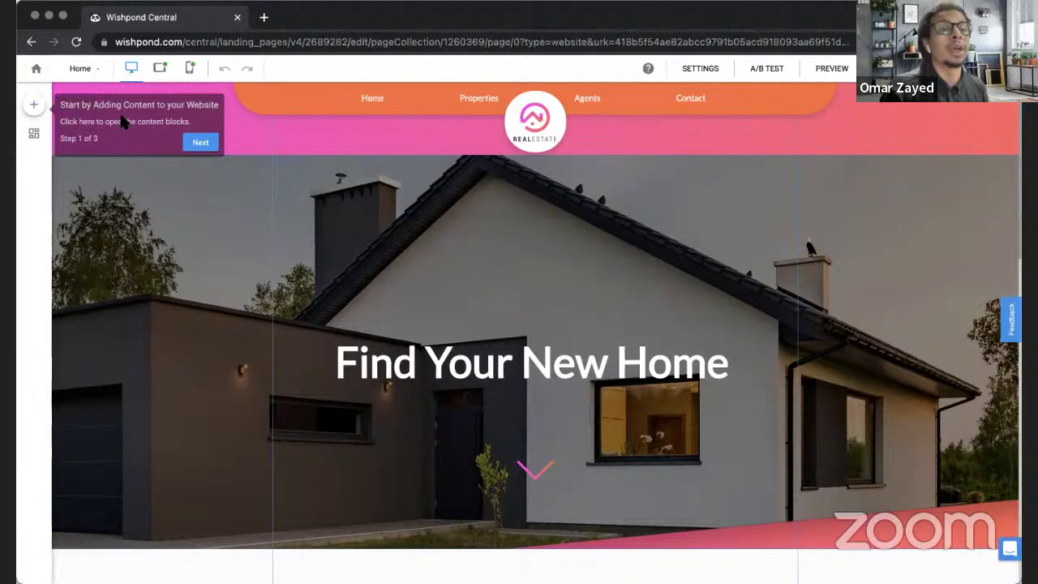
Go through the three introductory tips on content, custom components and pages, and finish the tour
click(203, 144)
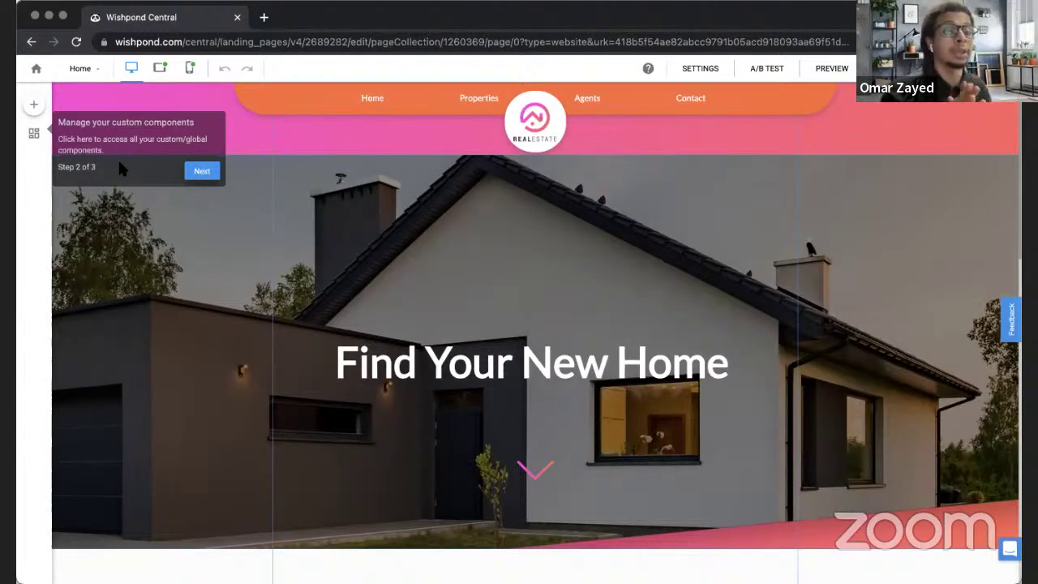
click(202, 171)
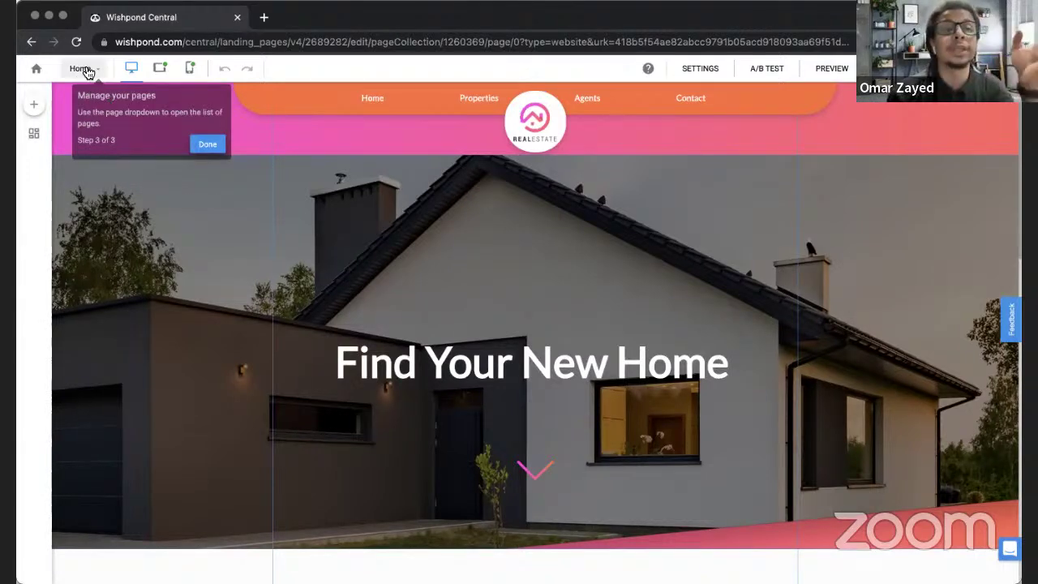
click(208, 147)
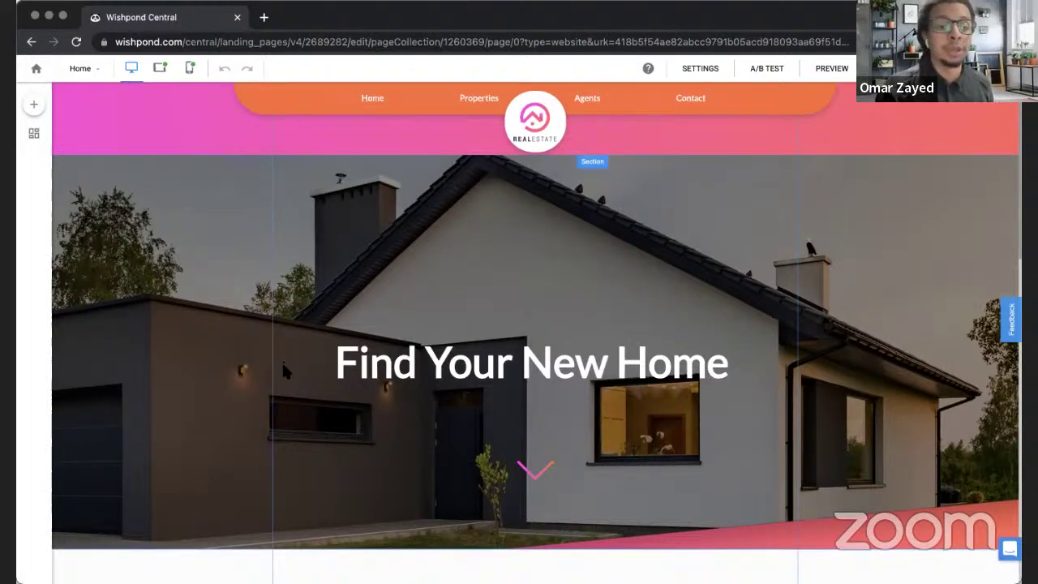
Examine the sections of the Home page and the listings on the Properties page down to the footer
scroll(281, 360, down, 5)
scroll(266, 389, up, 5)
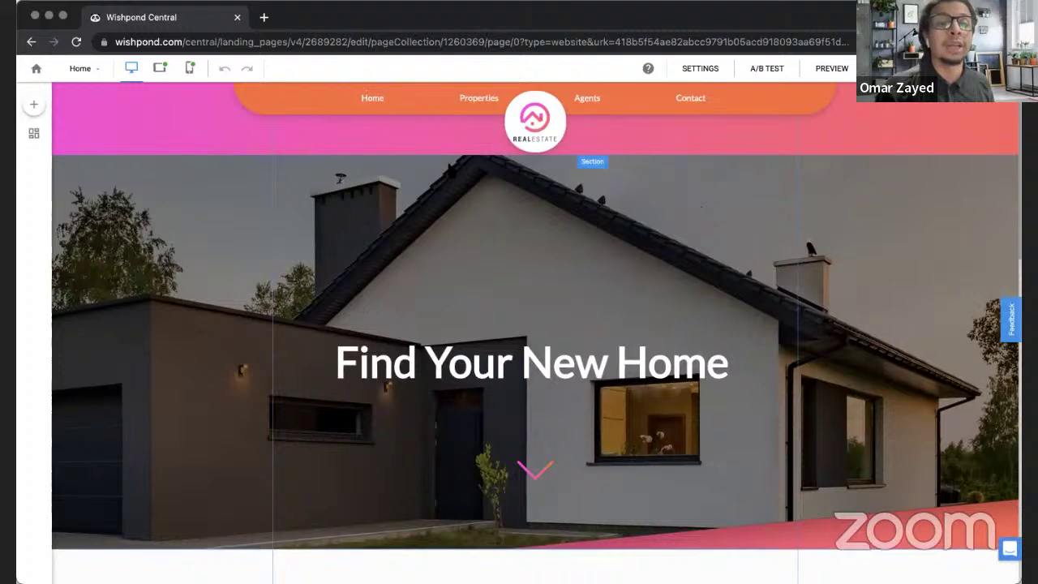
scroll(360, 366, down, 10)
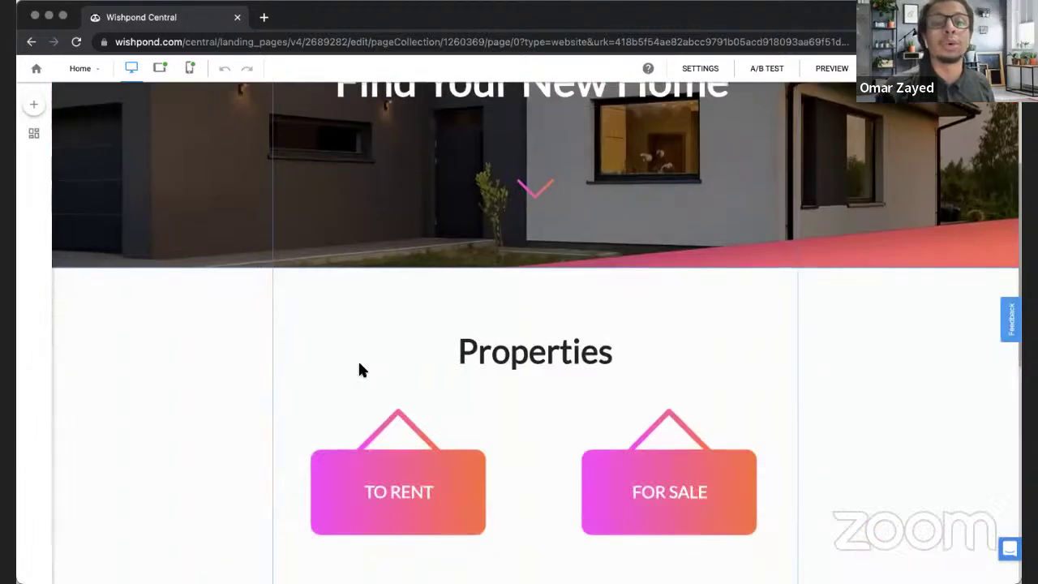
scroll(363, 369, down, 1)
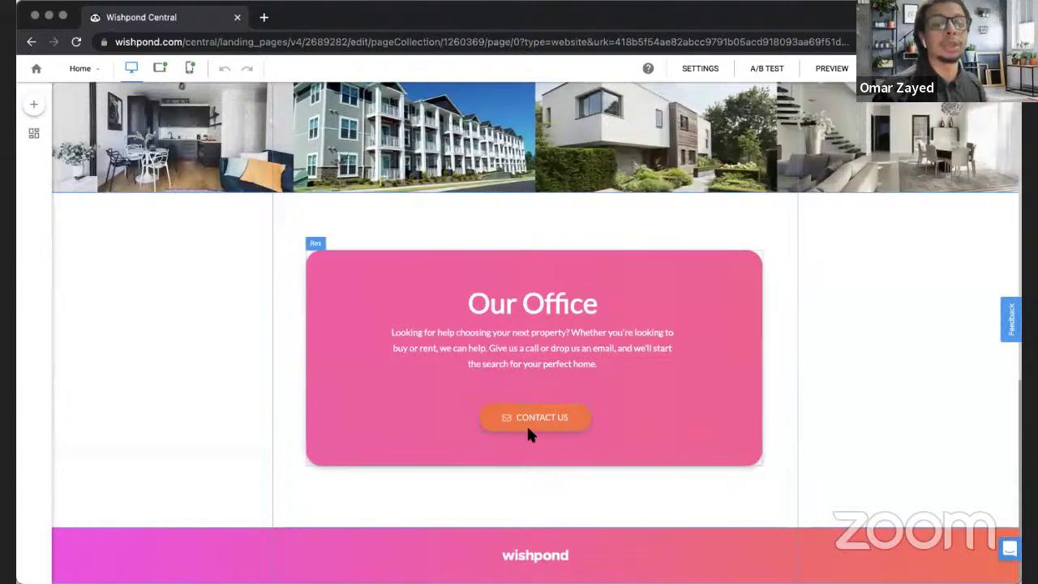
click(83, 69)
click(98, 119)
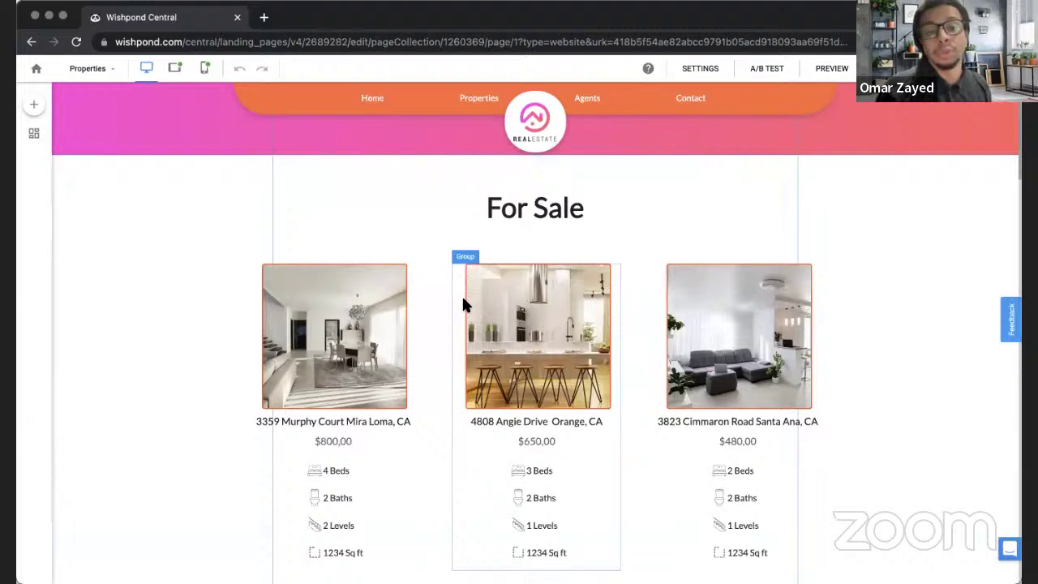
scroll(188, 332, down, 7)
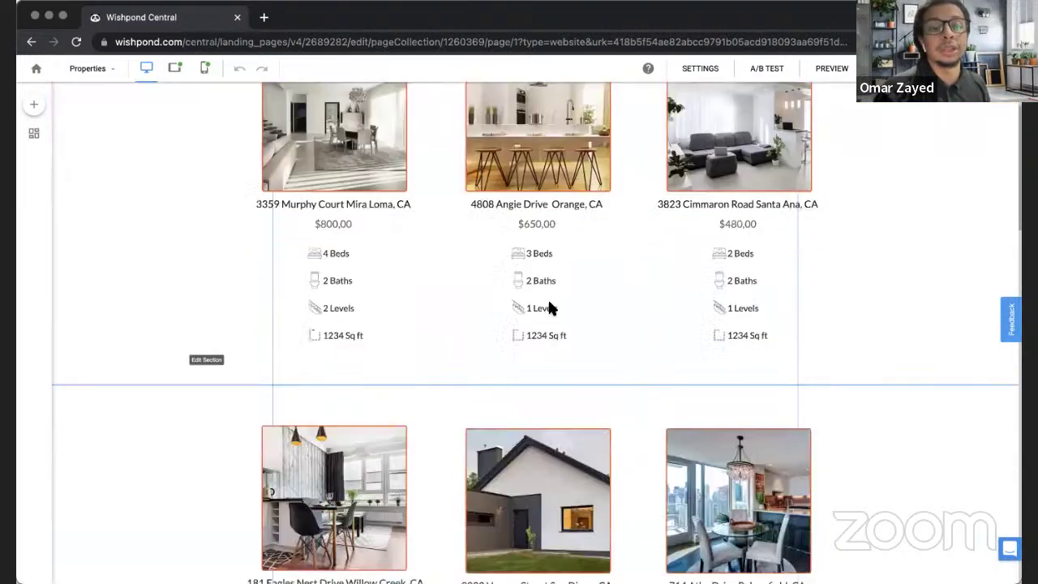
scroll(430, 388, down, 12)
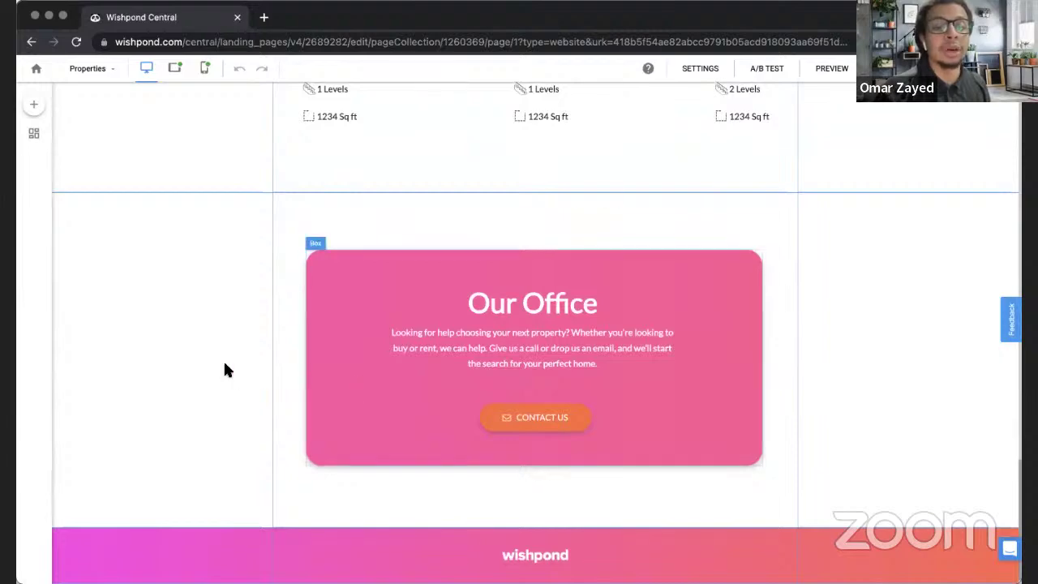
scroll(225, 366, up, 20)
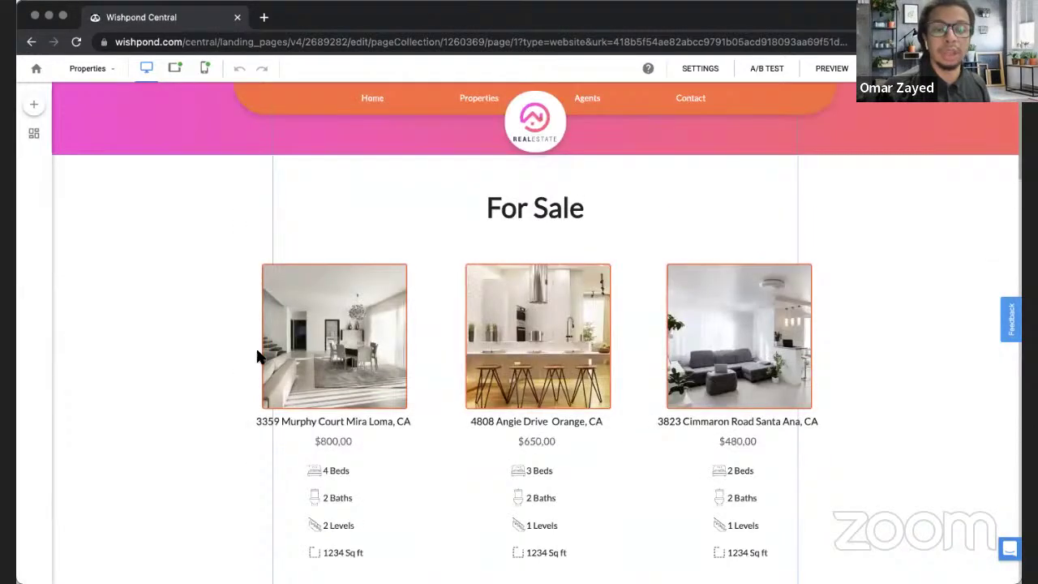
Duplicate the For Sale section with the first three listings on the Properties page
click(180, 215)
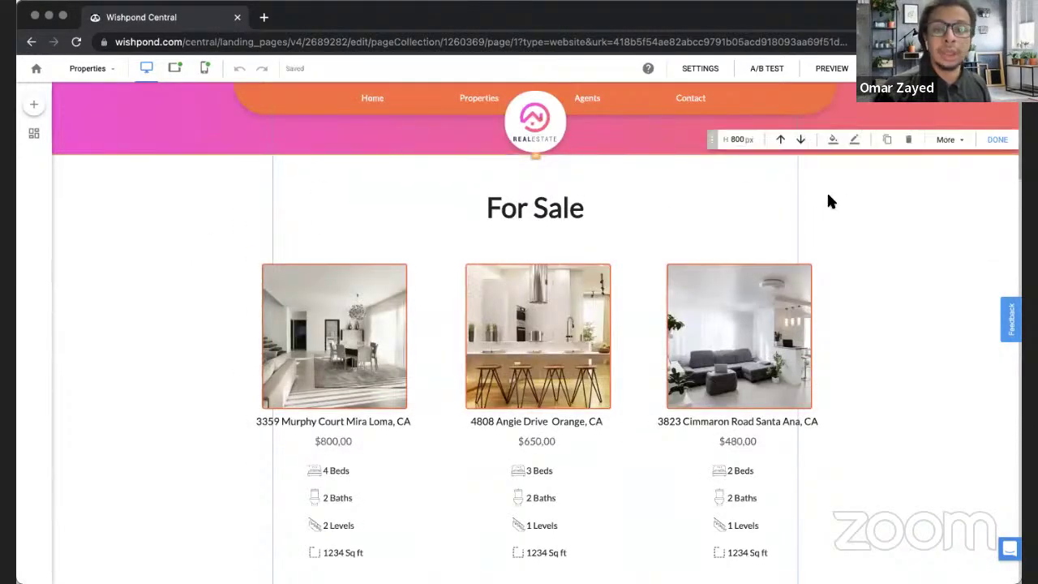
click(888, 141)
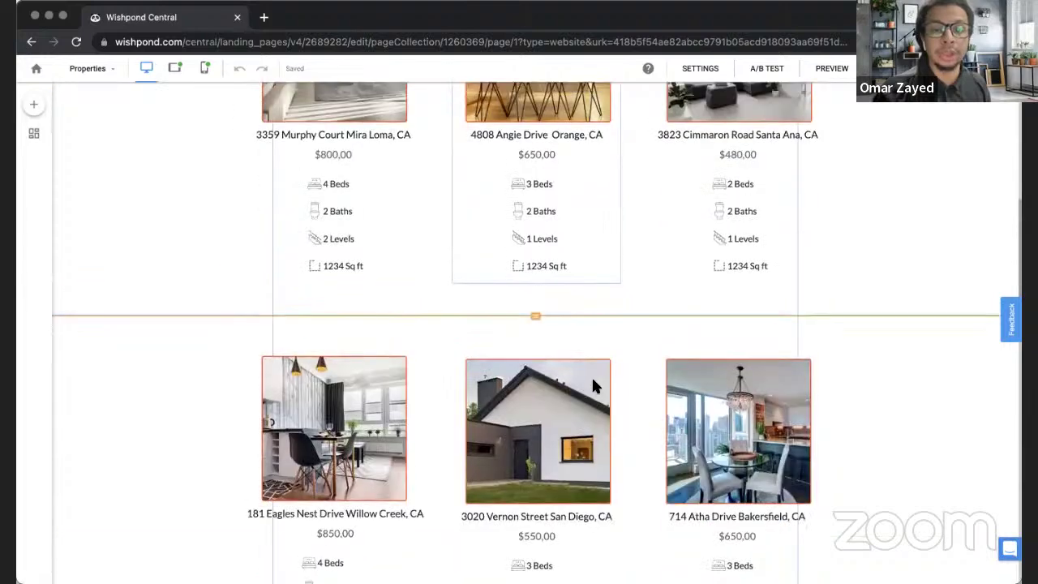
scroll(591, 374, down, 5)
Examine the editing options for the second and first listing images in the duplicated For Sale section
click(501, 209)
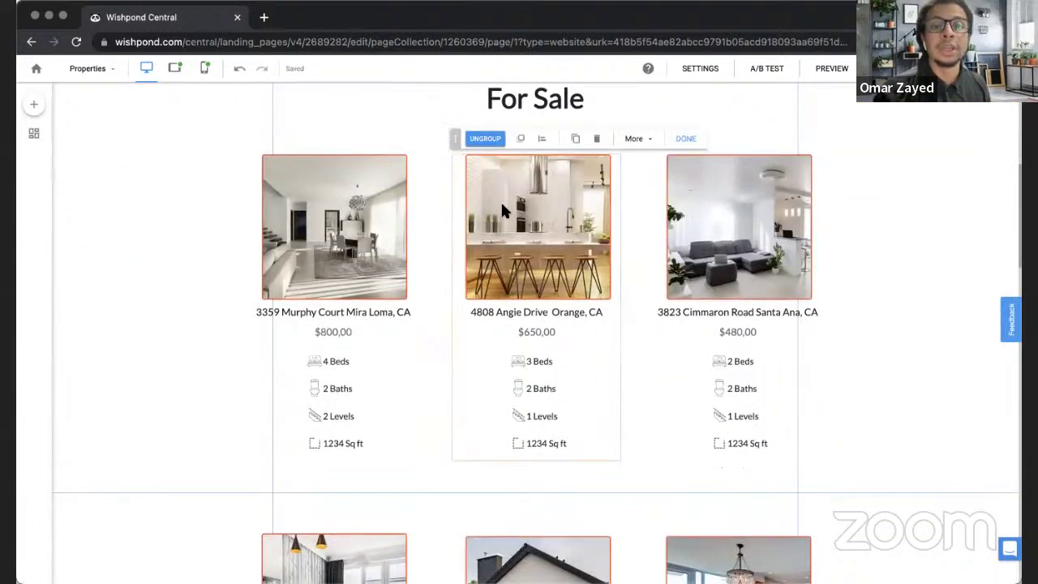
click(539, 220)
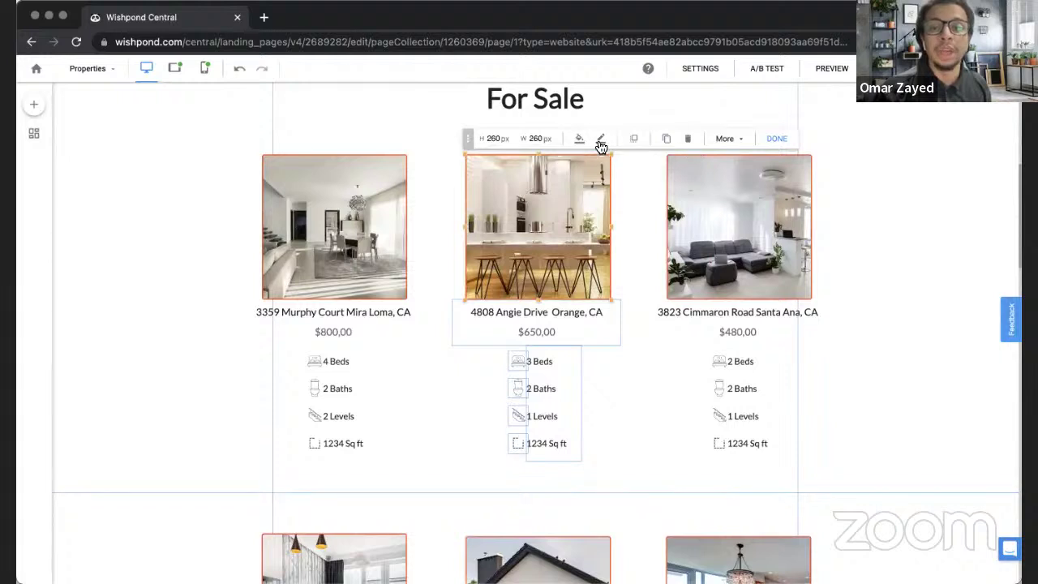
click(722, 141)
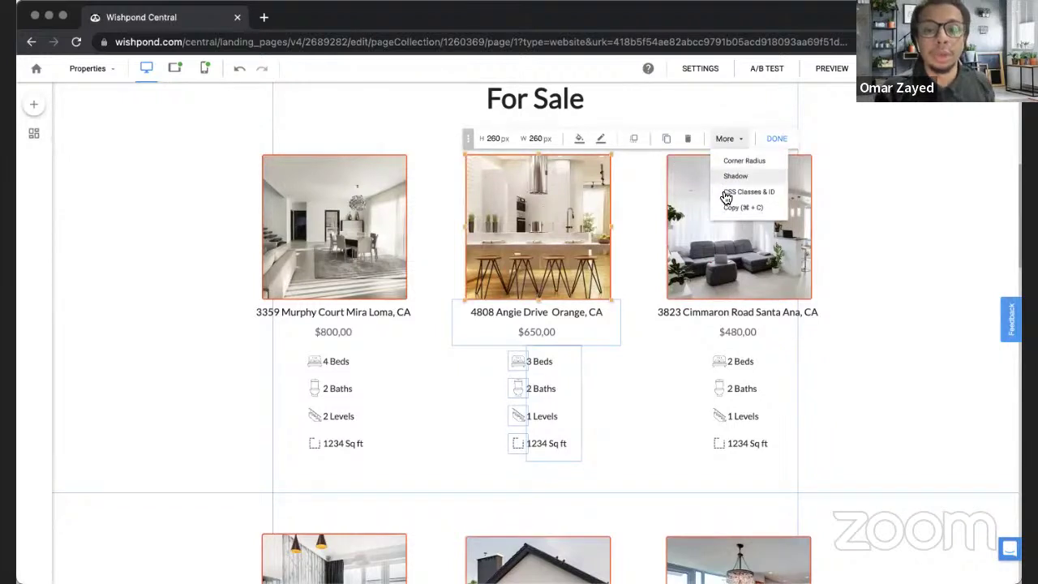
click(347, 261)
click(347, 262)
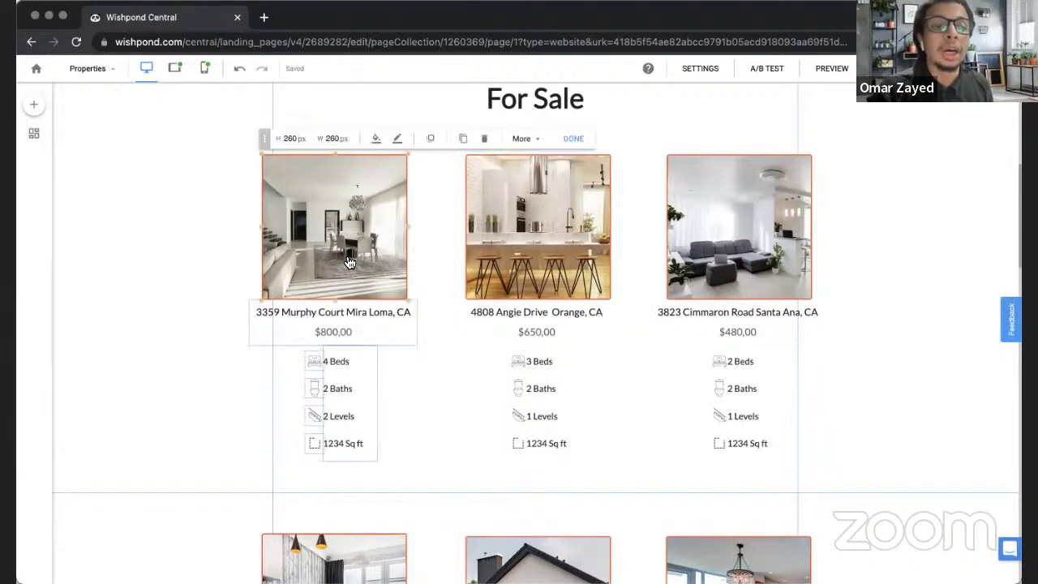
scroll(353, 315, up, 7)
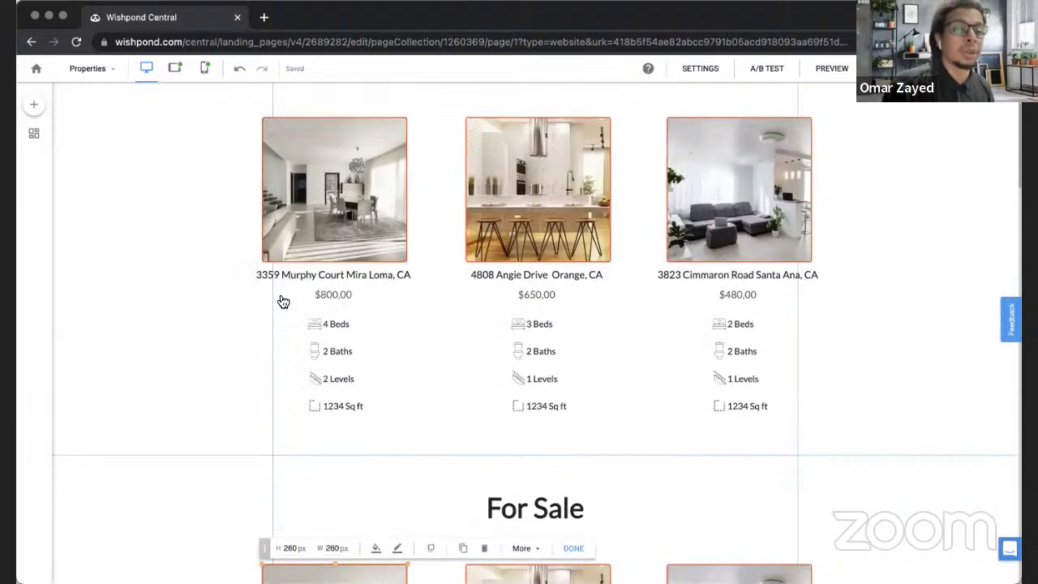
Open the Contact page and check which content elements can be added to it
click(89, 68)
click(99, 171)
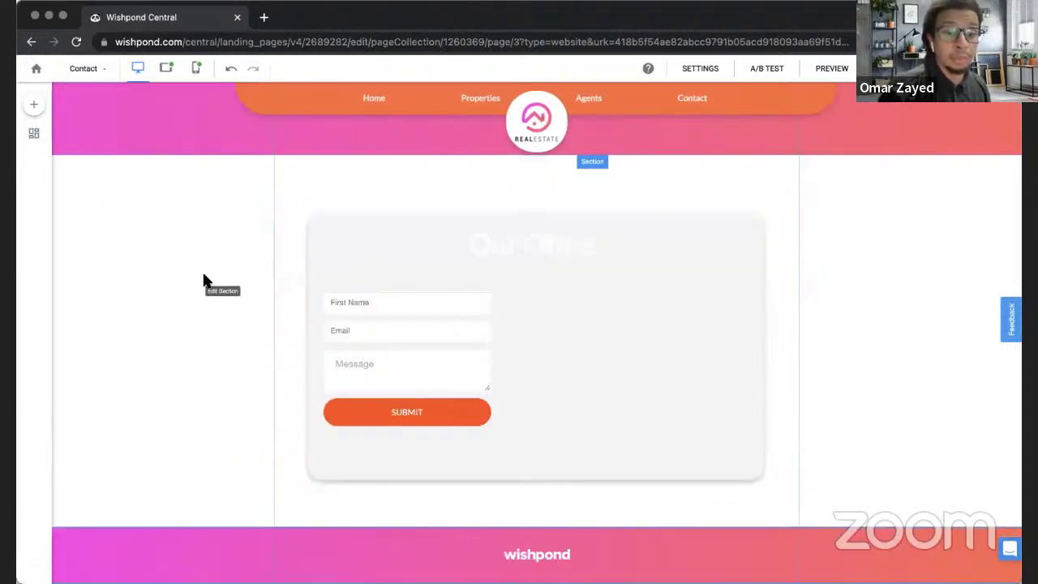
click(31, 106)
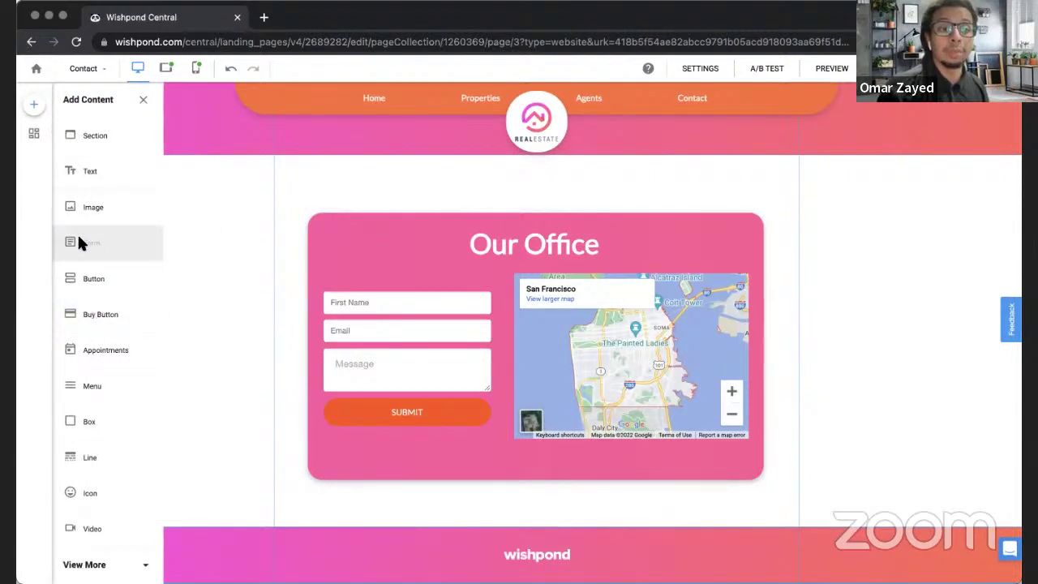
click(143, 102)
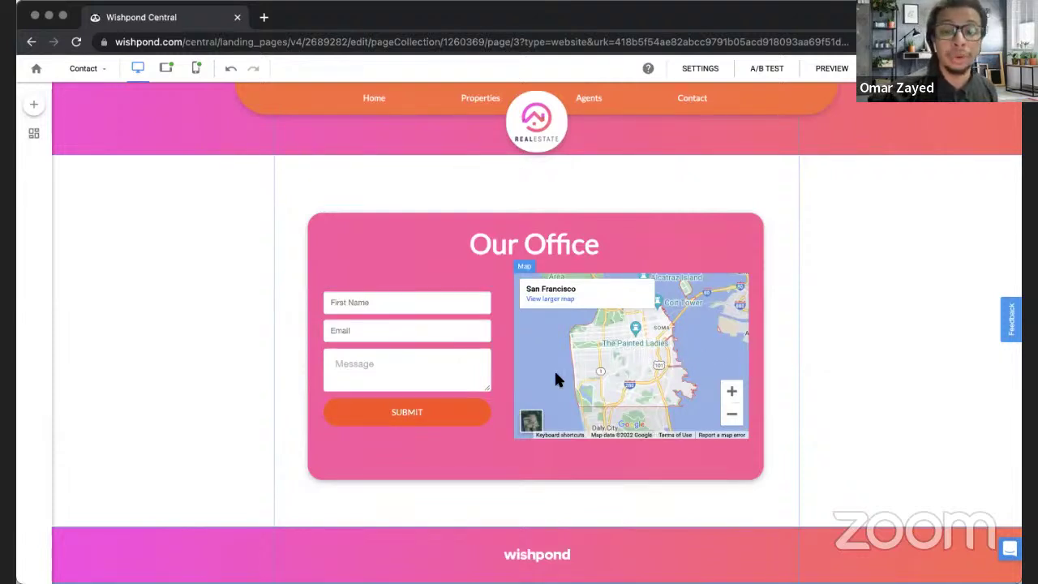
Add a Phone Number field to the contact form in the Our Office box
click(363, 310)
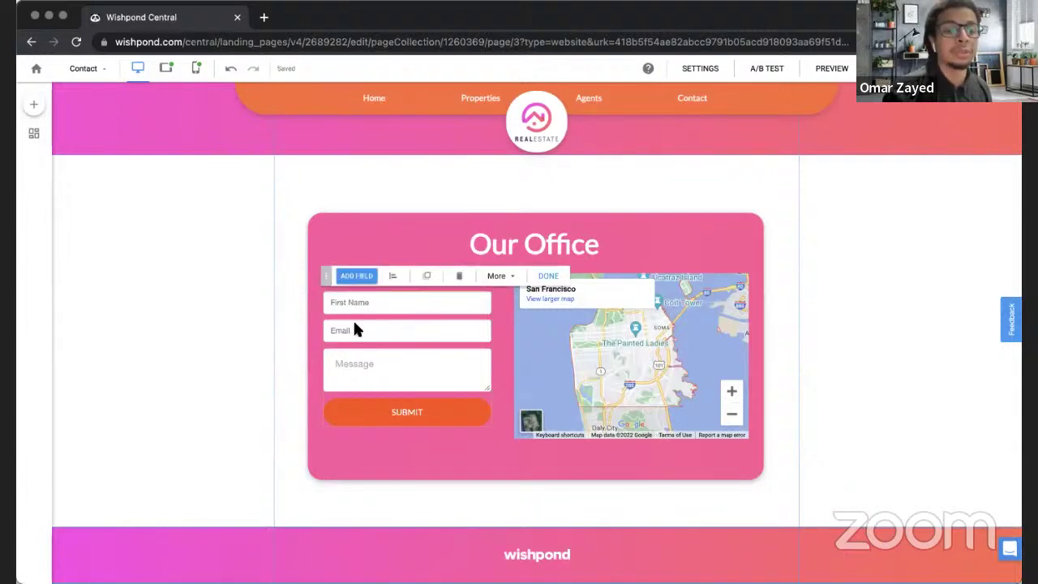
click(359, 276)
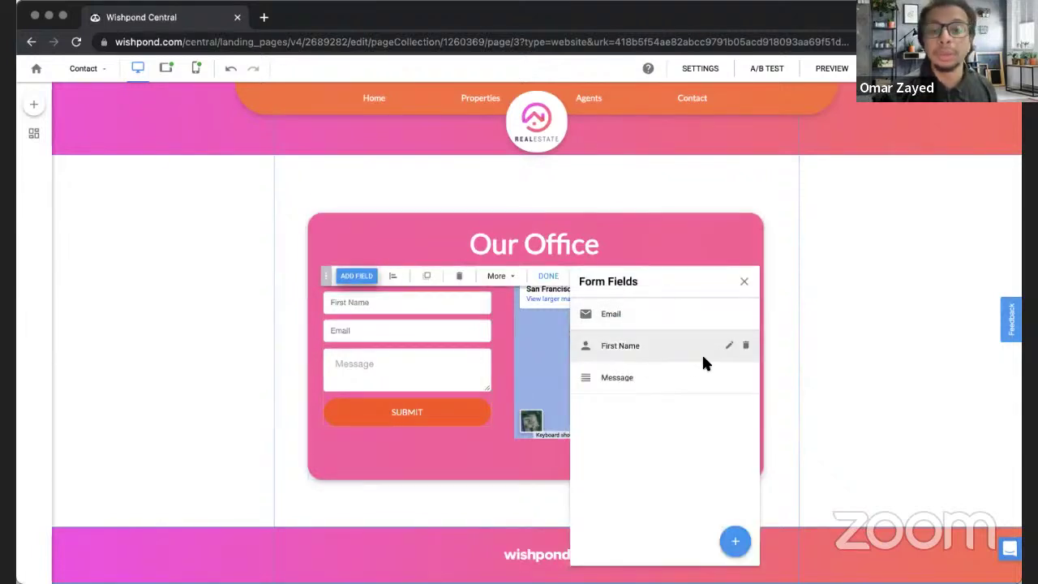
click(735, 541)
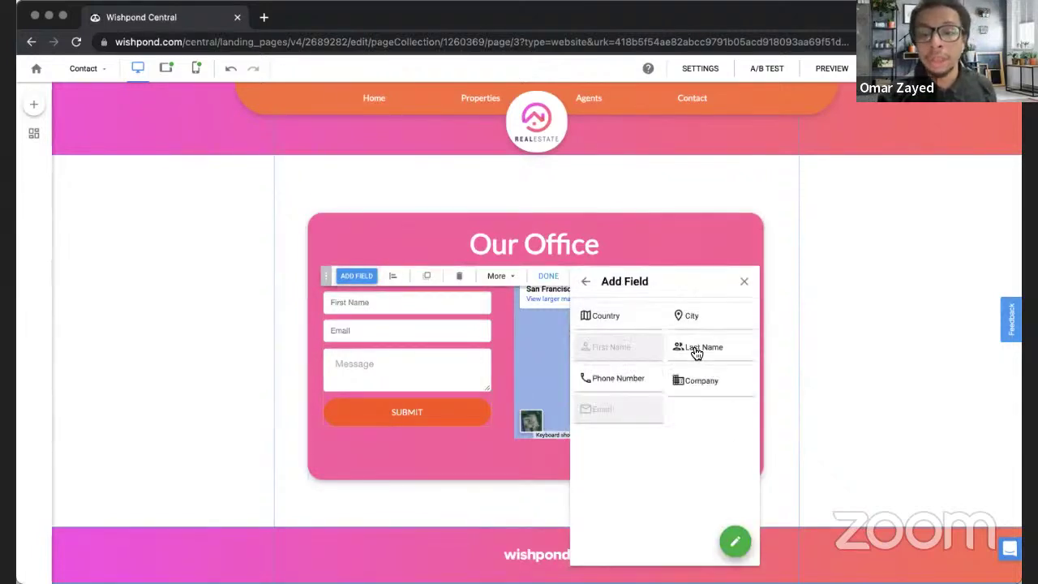
click(641, 382)
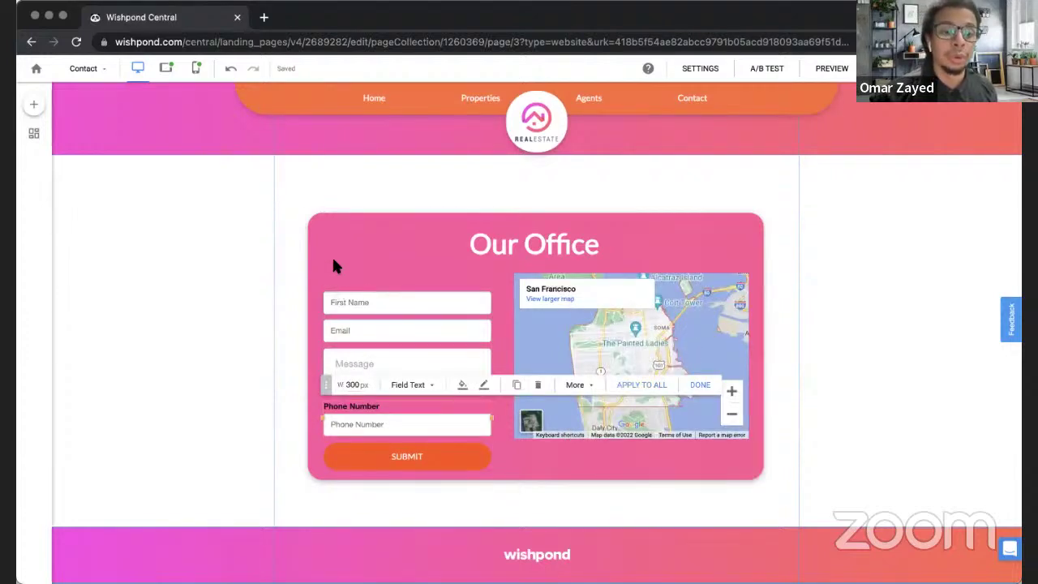
Reorder the contact form so the Phone Number field sits below Email and the Message field sits beneath it
click(332, 254)
click(362, 412)
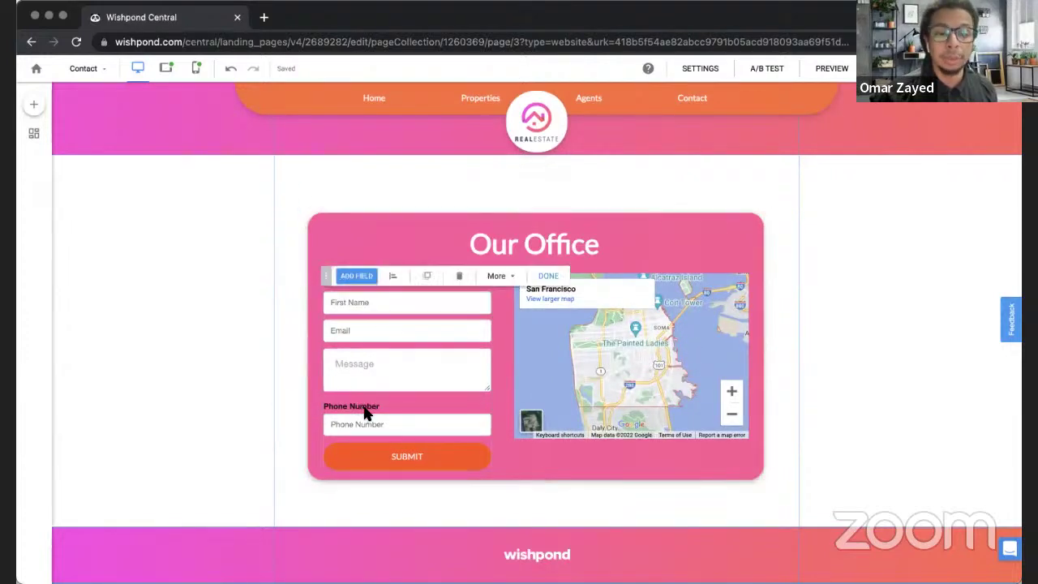
drag(364, 412, 361, 365)
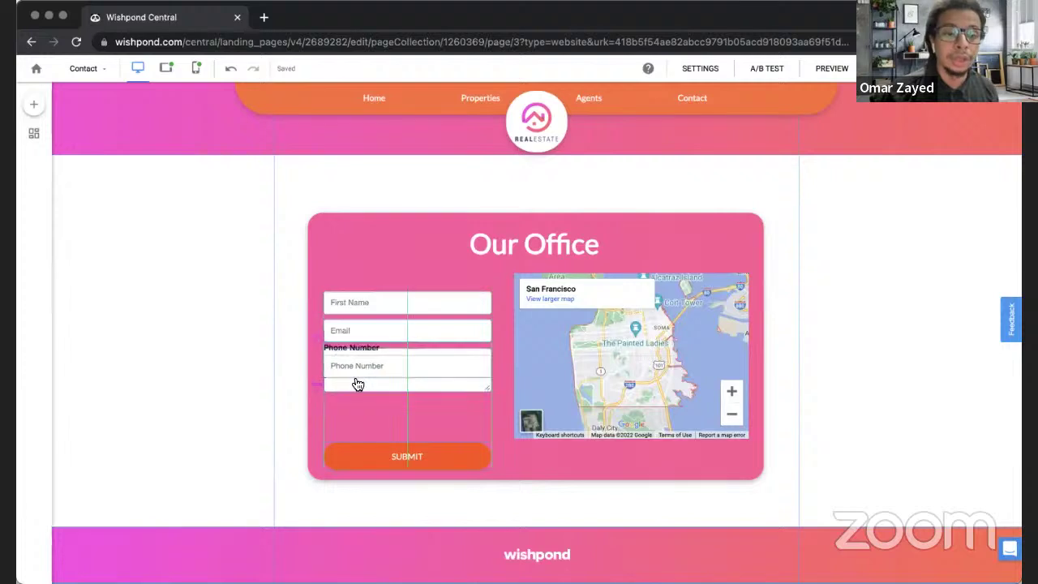
click(360, 393)
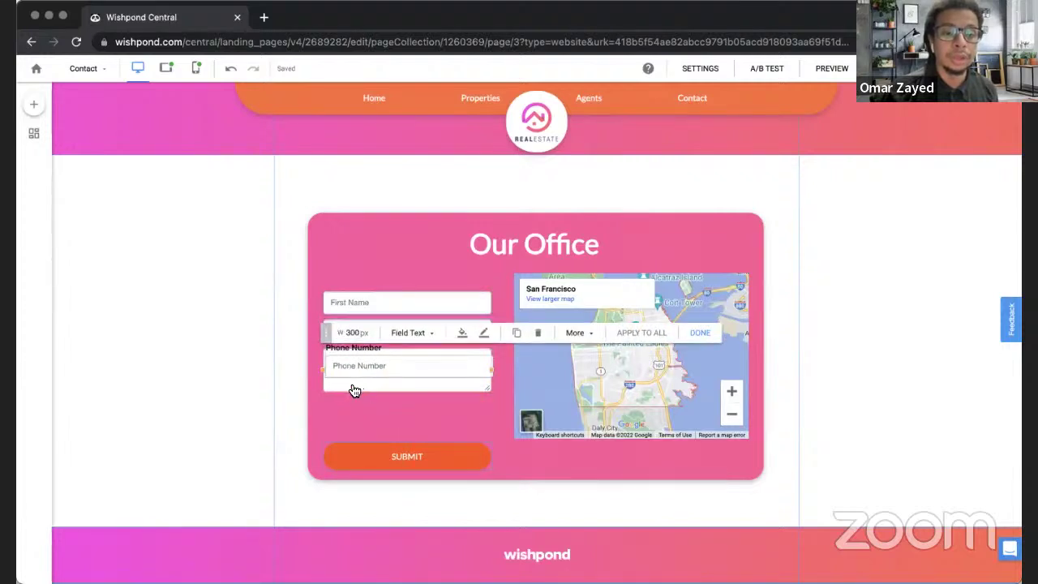
mouse_move(346, 384)
mouse_down()
mouse_move(348, 423)
mouse_move(353, 397)
mouse_up()
click(365, 343)
click(398, 299)
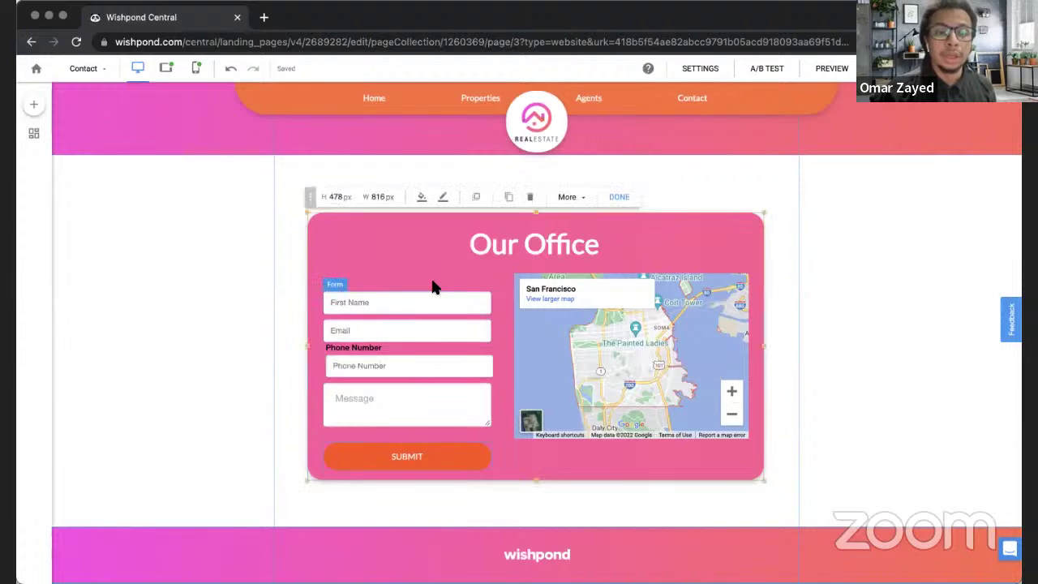
Align all the contact form's fields horizontally on their centers
click(424, 278)
click(393, 276)
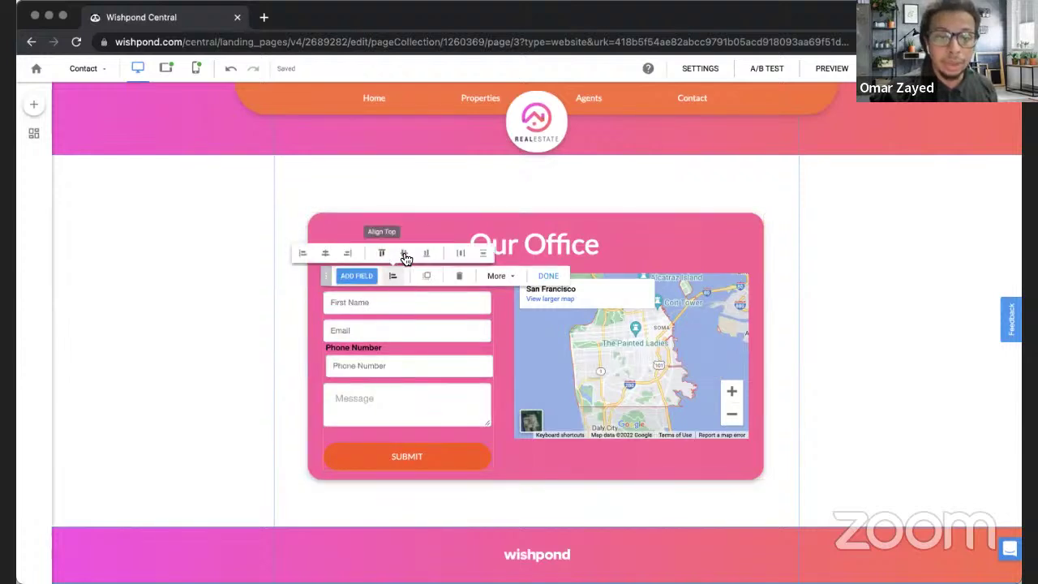
click(328, 256)
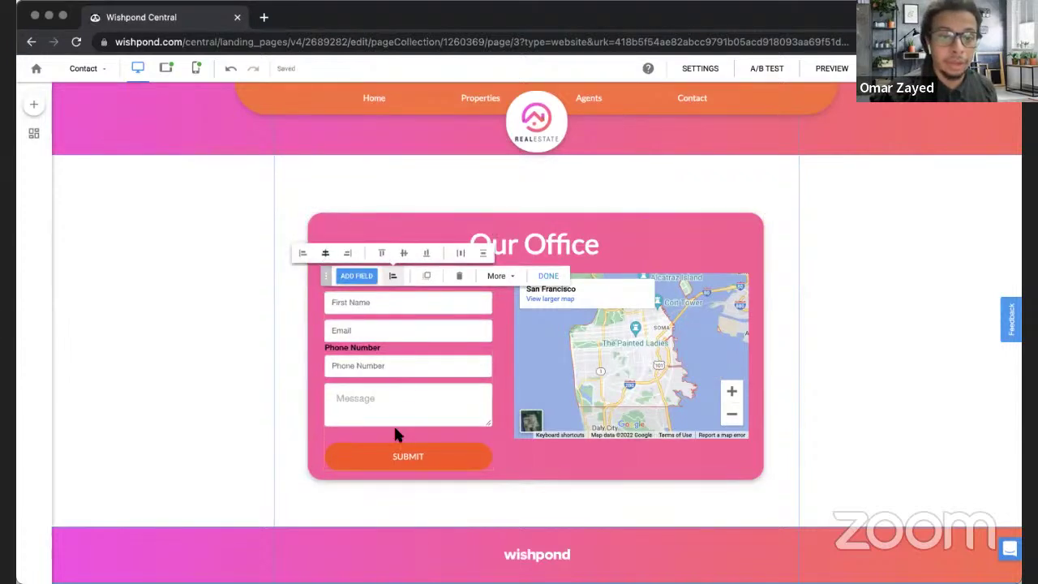
Turn off the field label text above the Phone Number field, keeping its placeholder text
click(353, 355)
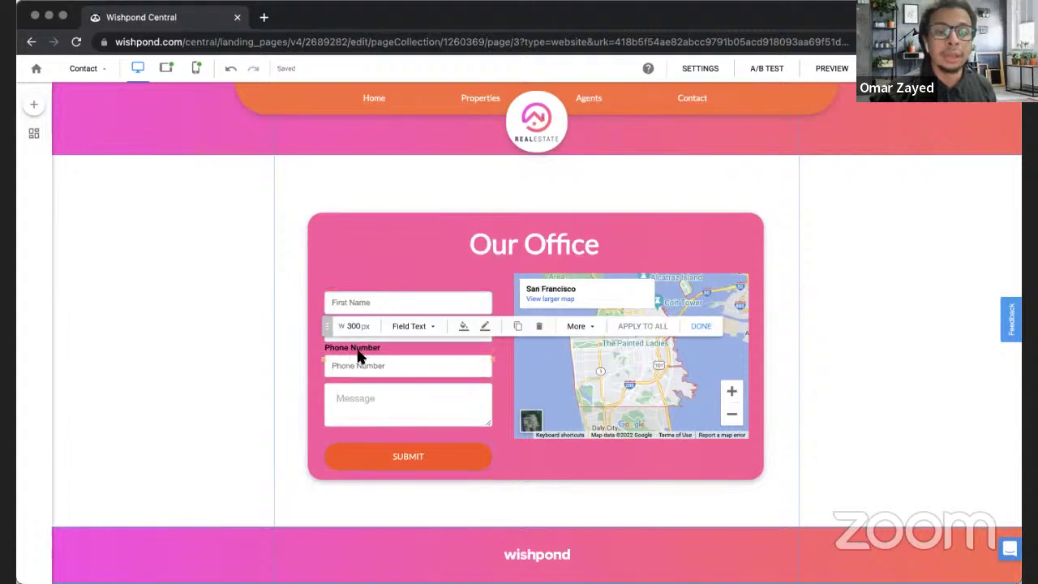
click(428, 328)
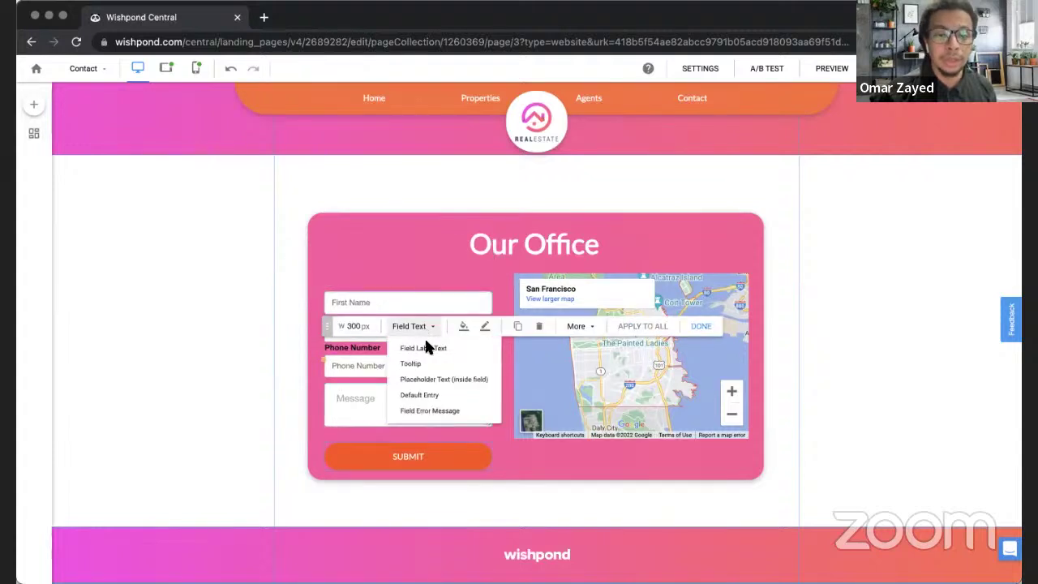
click(424, 347)
triple_click(297, 345)
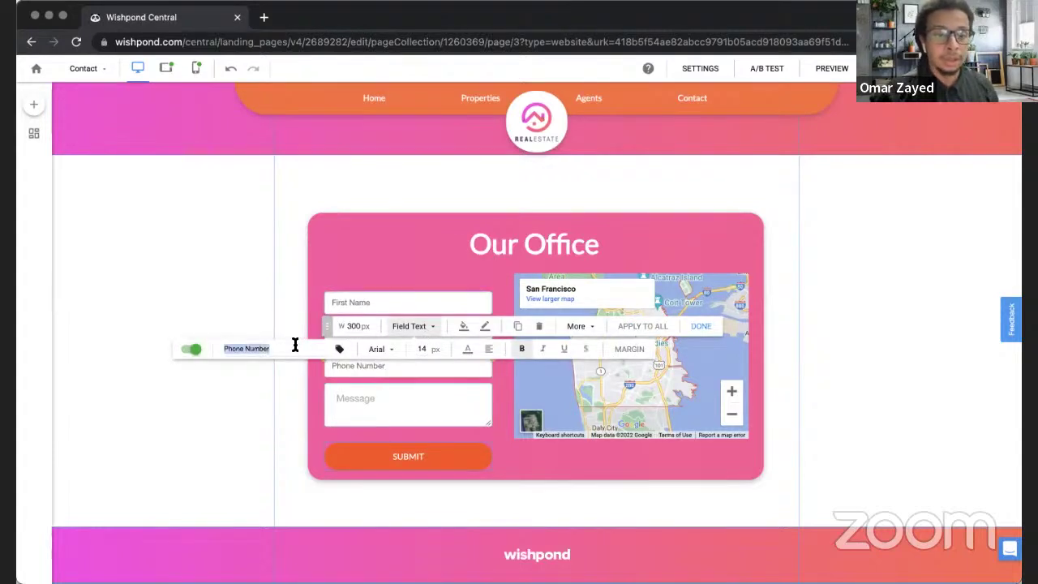
click(192, 349)
click(377, 354)
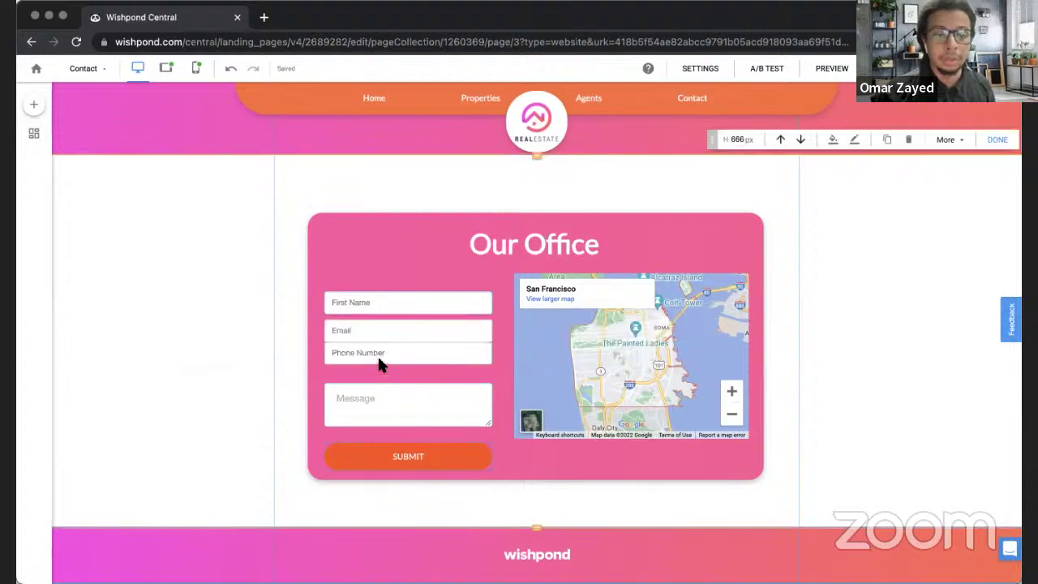
Move the Phone Number field midway between Email and Message and distribute the form's fields evenly in the vertical direction
click(383, 345)
click(383, 361)
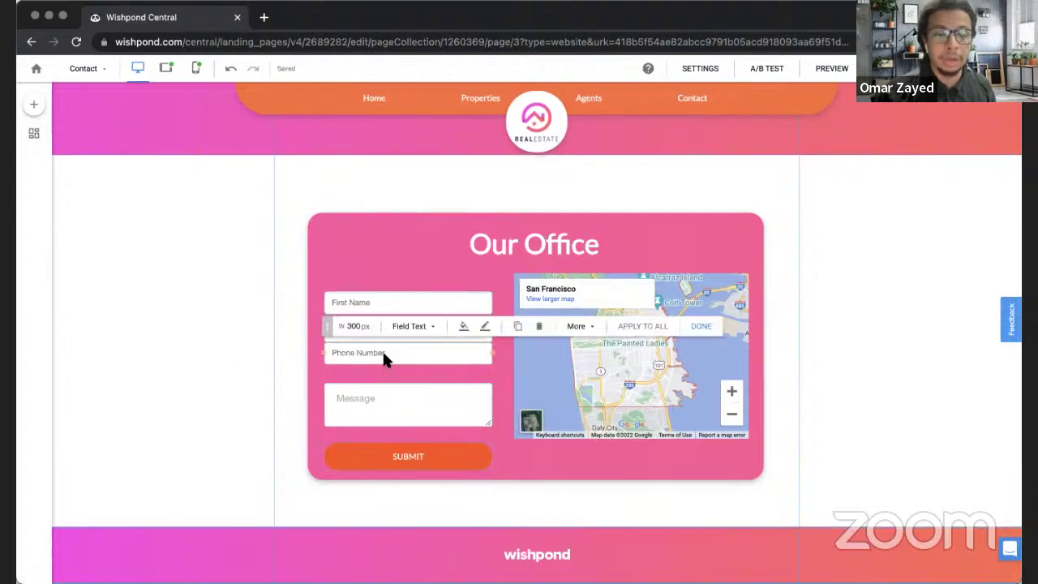
click(406, 279)
click(390, 275)
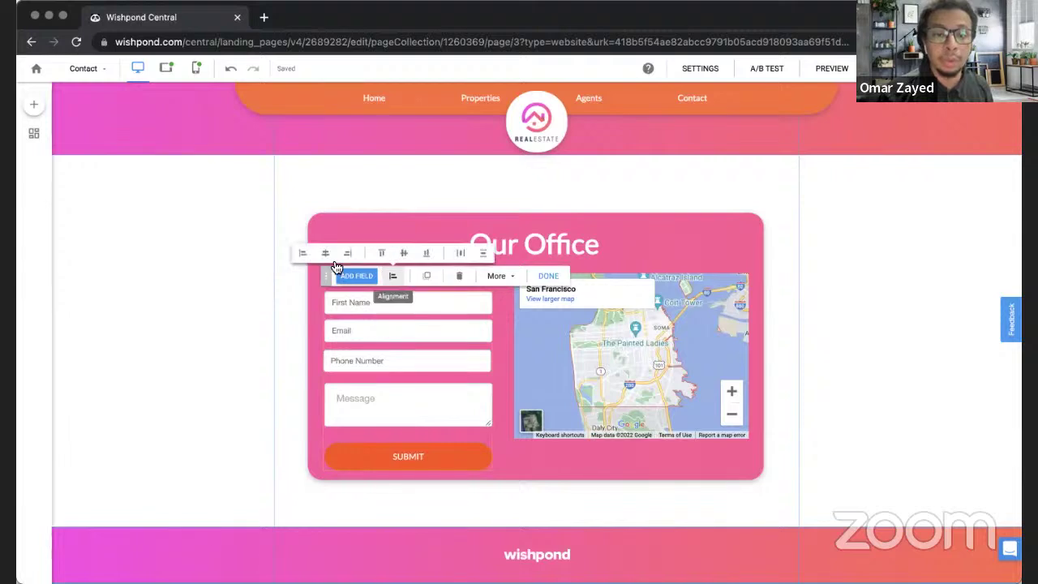
click(482, 255)
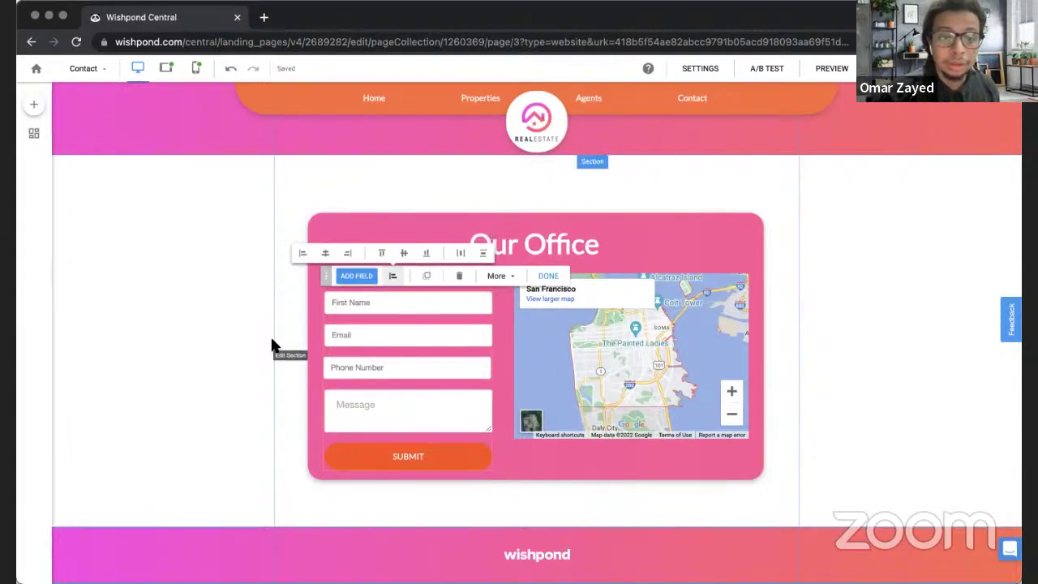
Move the contact form up in the Our Office box until its first field lines up with the map's upper edge
click(272, 345)
click(404, 337)
key(Up)
key(Up)
key(Up)
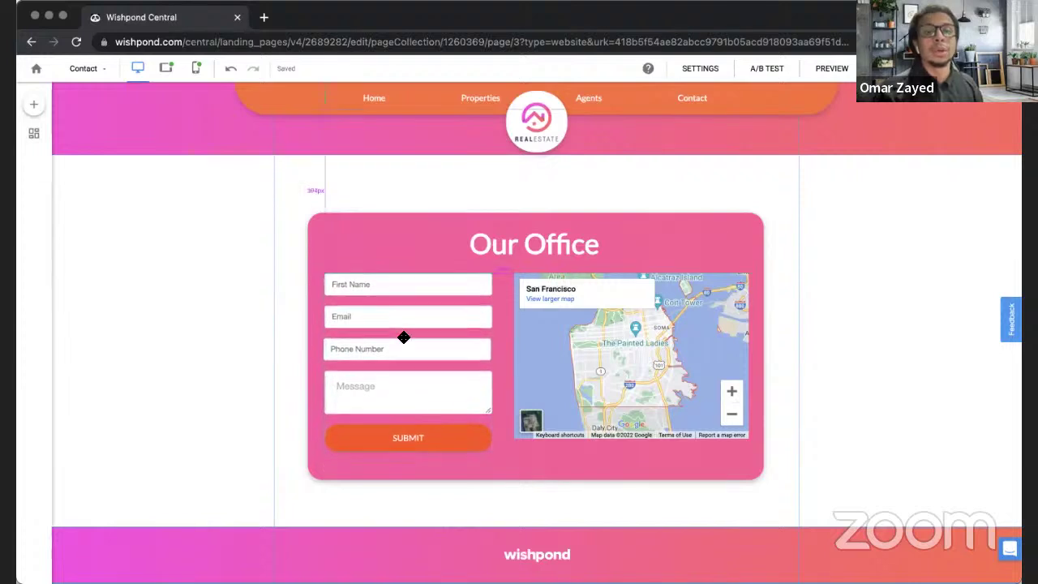
click(285, 349)
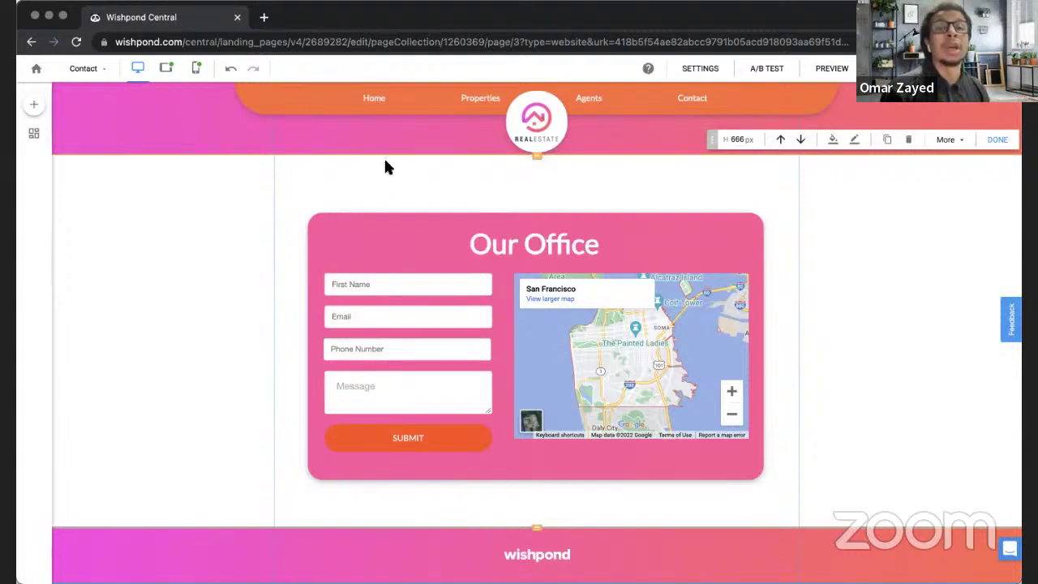
Open the Home page and show the list of the site's global components
click(330, 109)
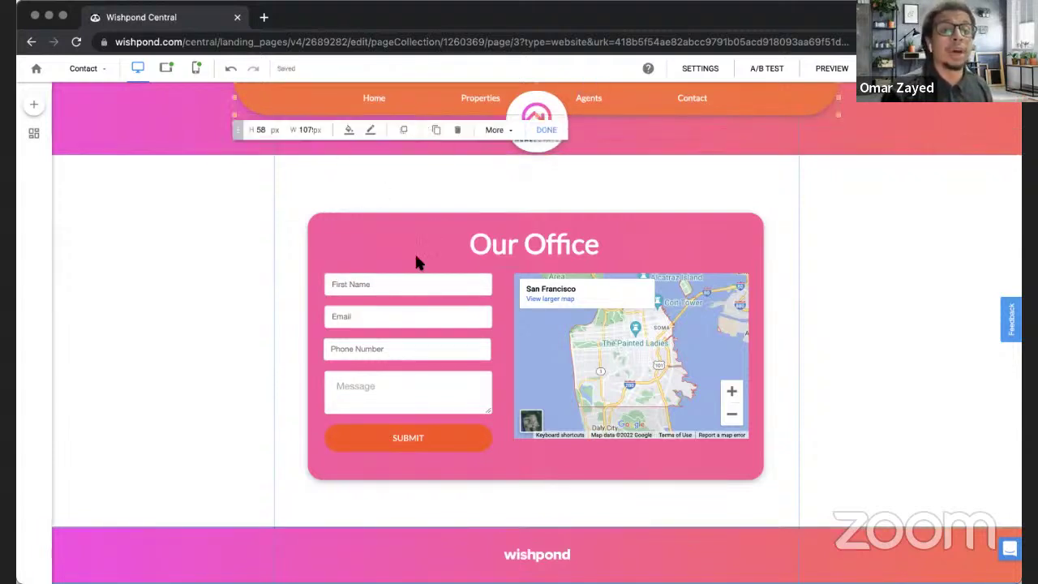
click(87, 71)
click(92, 95)
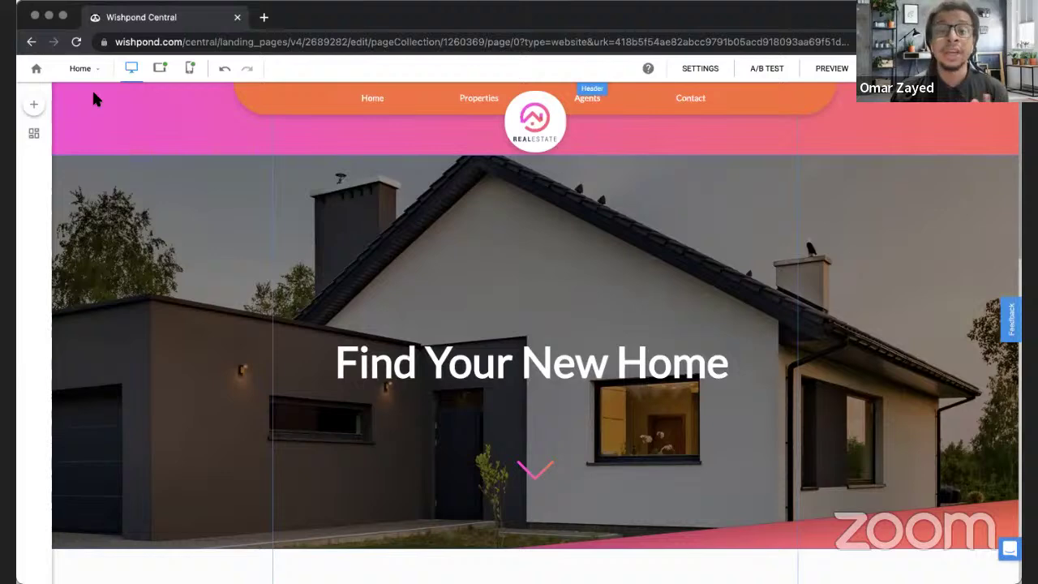
click(373, 107)
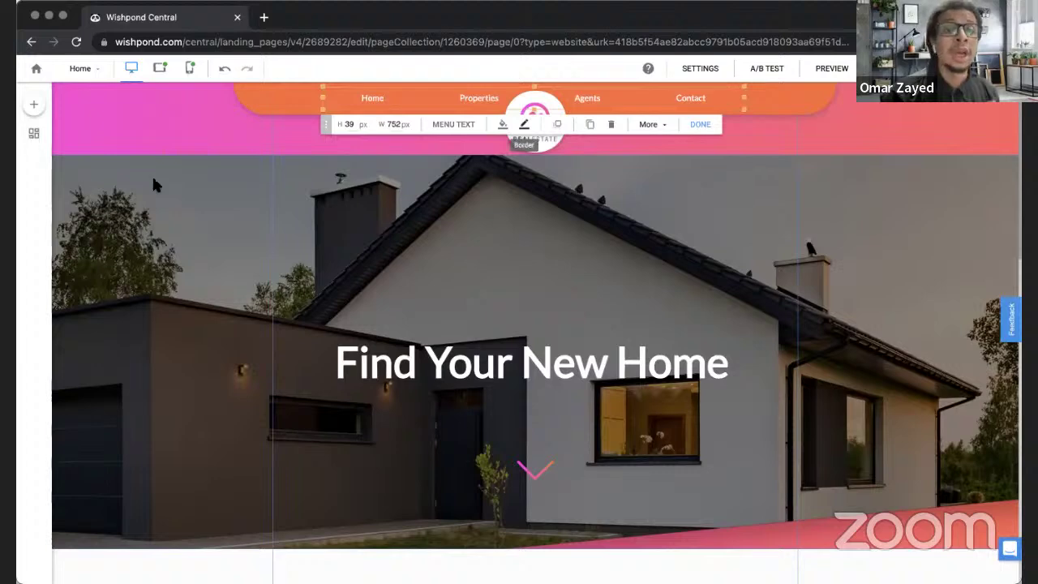
click(34, 133)
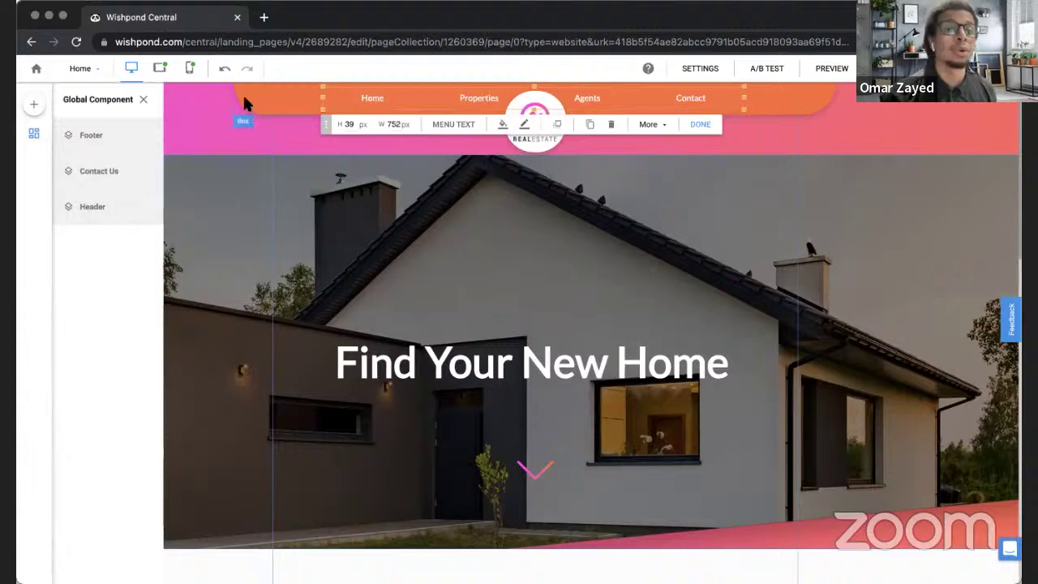
Change the fill color of the header's rounded navigation box to amber yellow
click(310, 100)
click(340, 118)
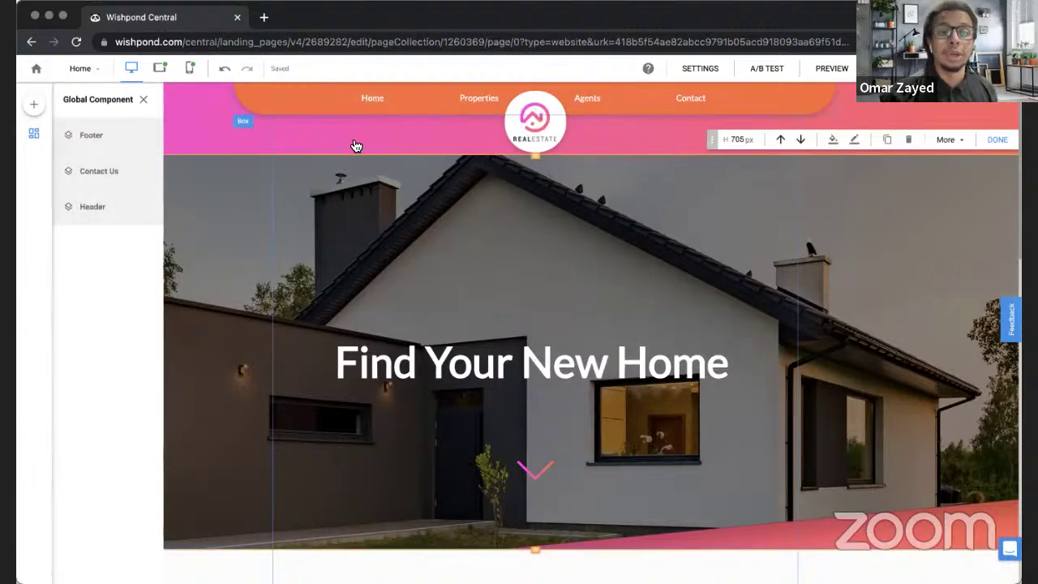
click(347, 129)
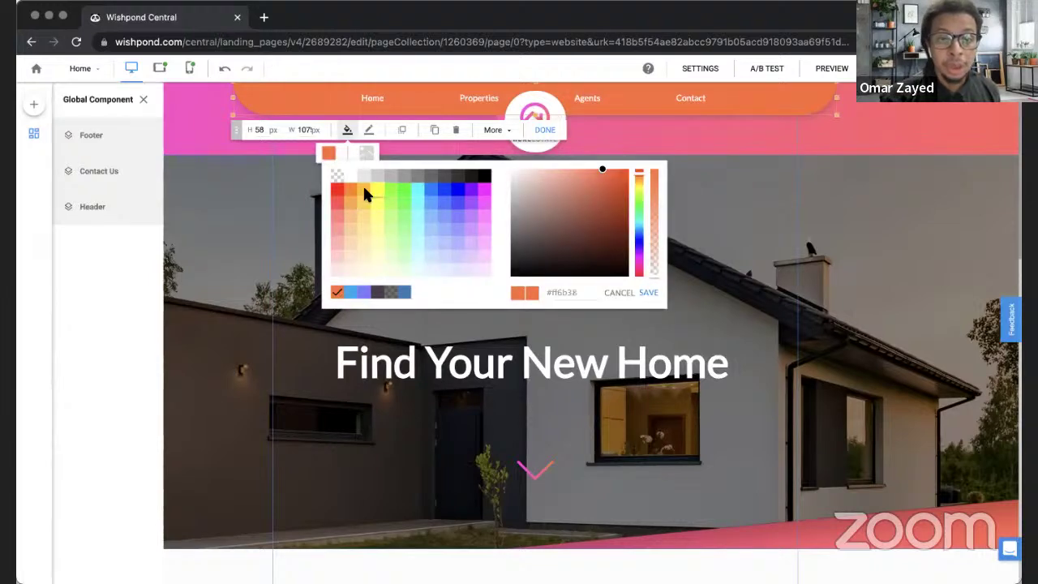
click(363, 193)
Set the header menu's background color to the same amber yellow as the box behind it
click(359, 99)
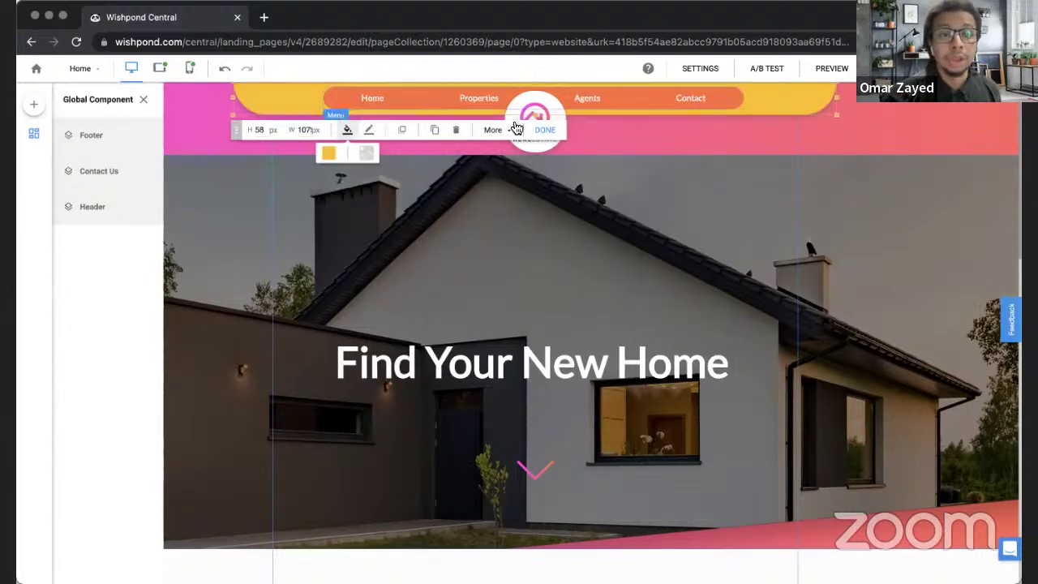
click(502, 145)
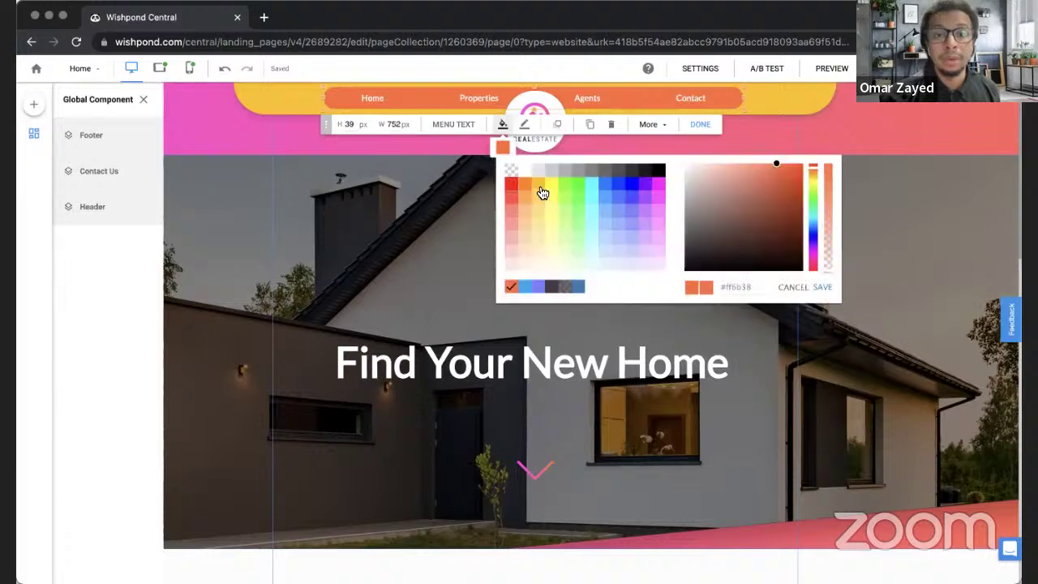
click(543, 193)
click(230, 165)
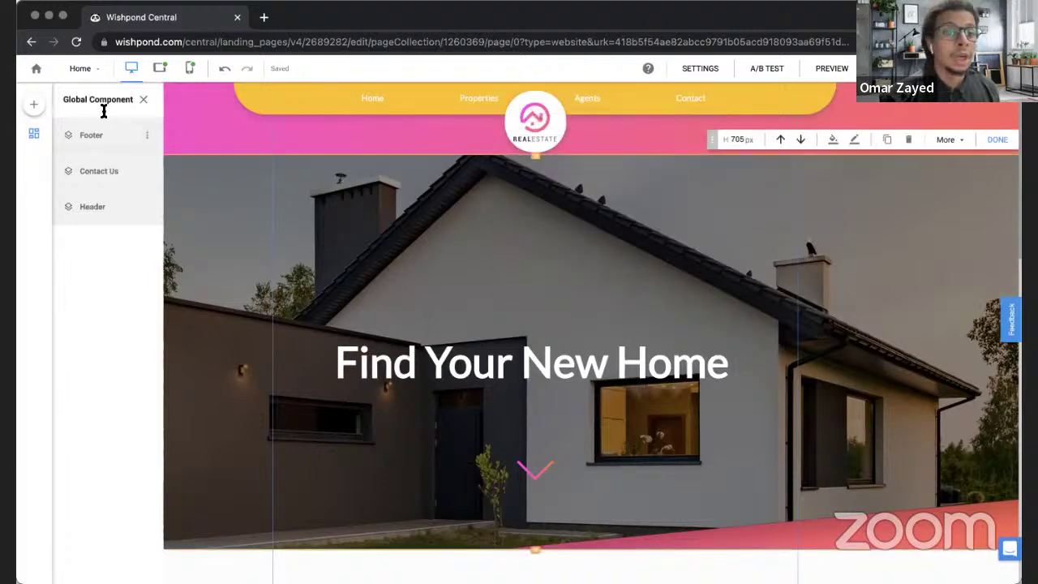
Check the header's color on the Properties, Agents and Contact pages
click(81, 68)
click(96, 116)
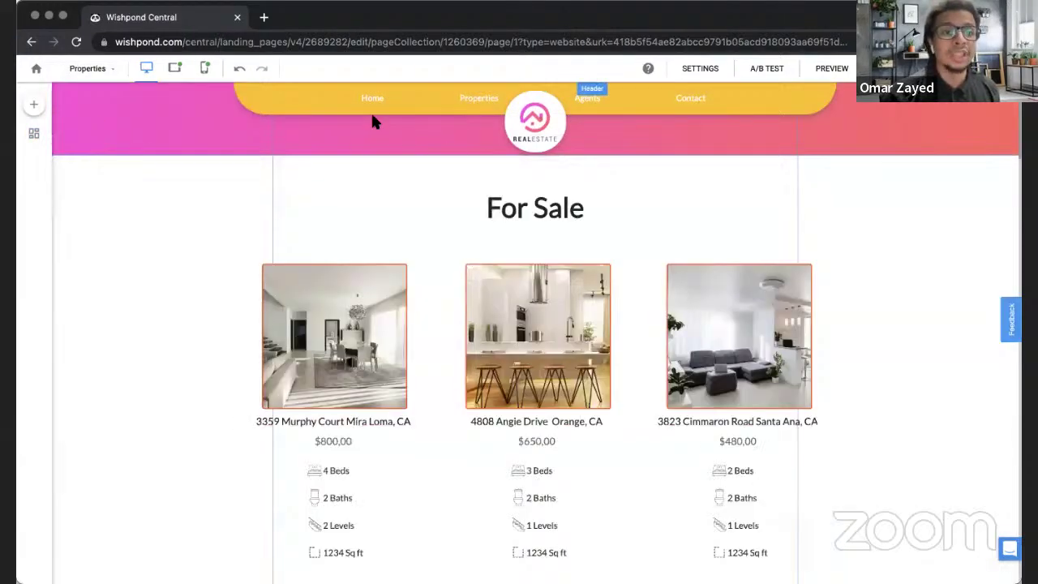
click(113, 70)
click(132, 146)
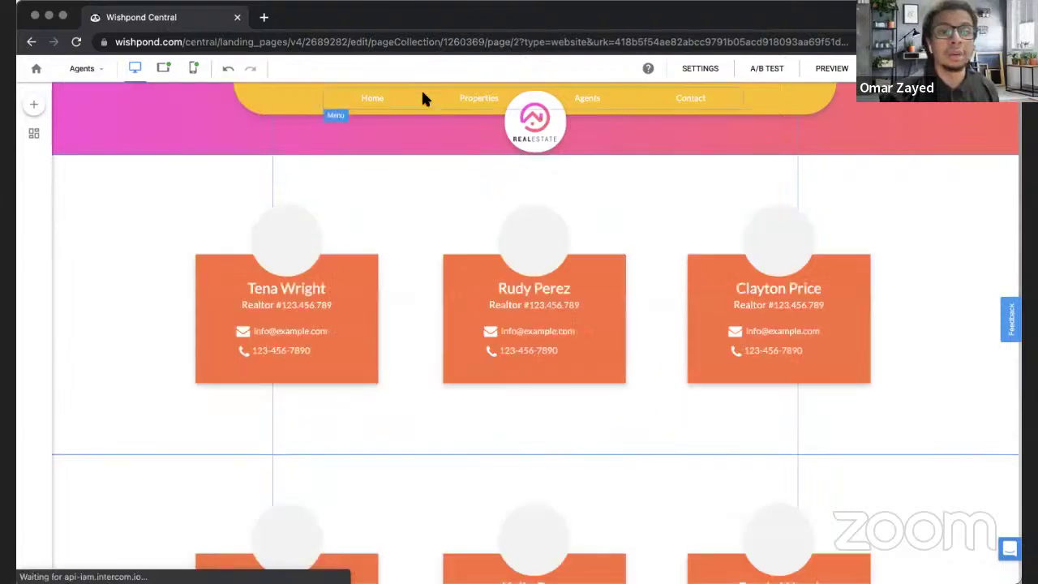
click(82, 69)
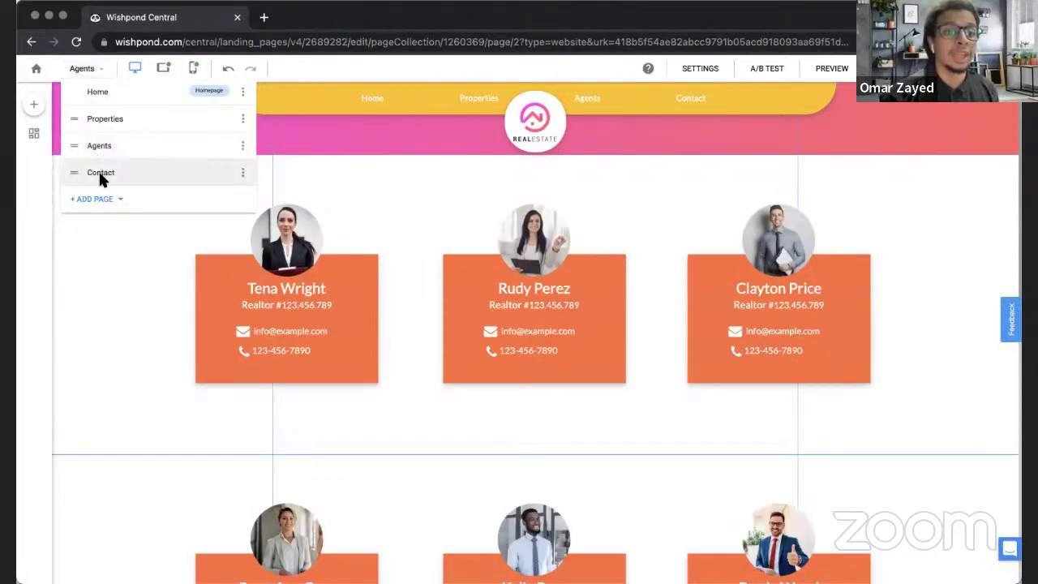
click(102, 176)
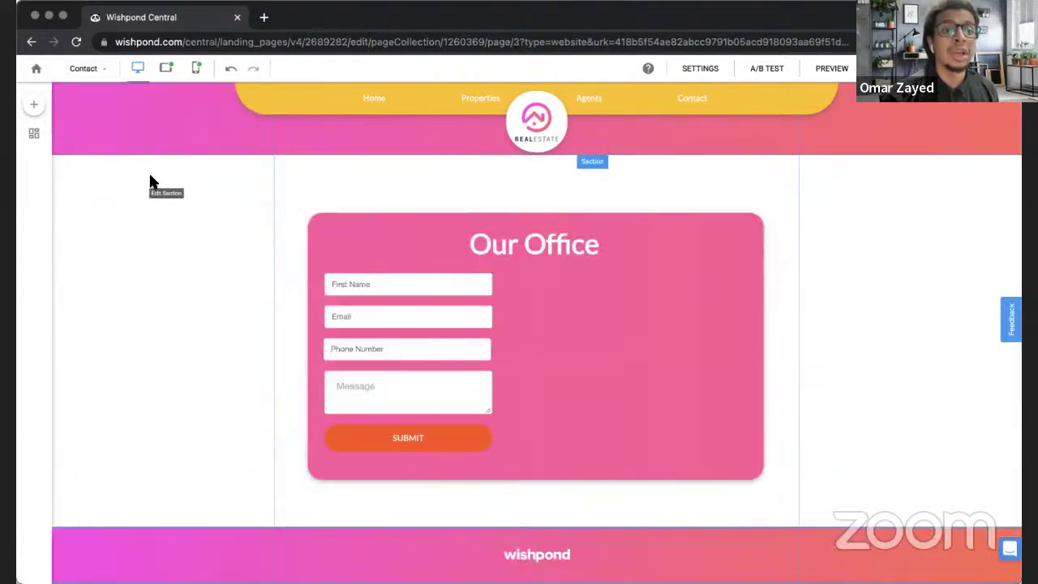
Replace the footer's background image with the plain light blue gradient image from the gallery
click(270, 563)
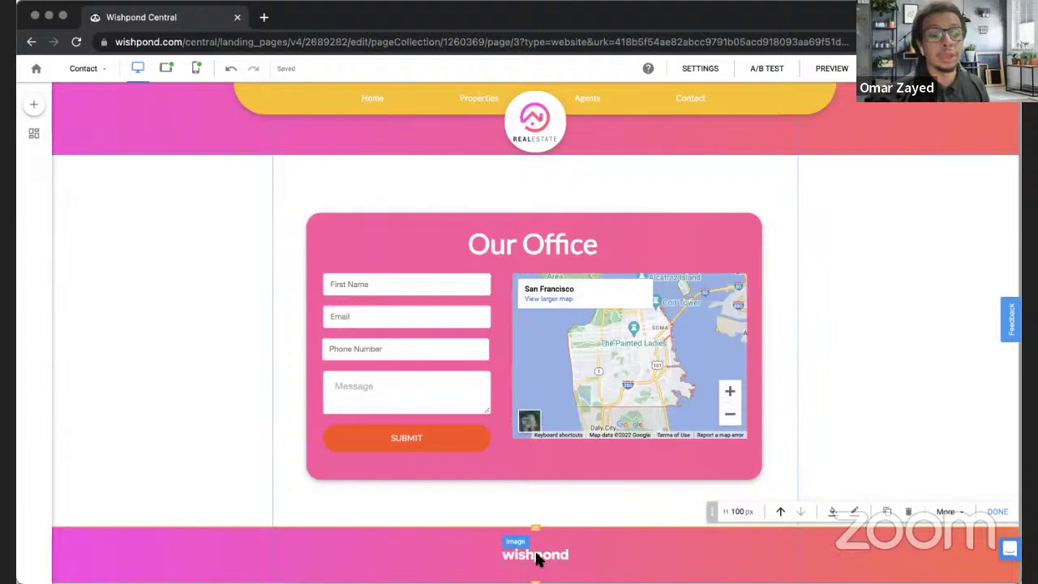
click(830, 513)
click(831, 536)
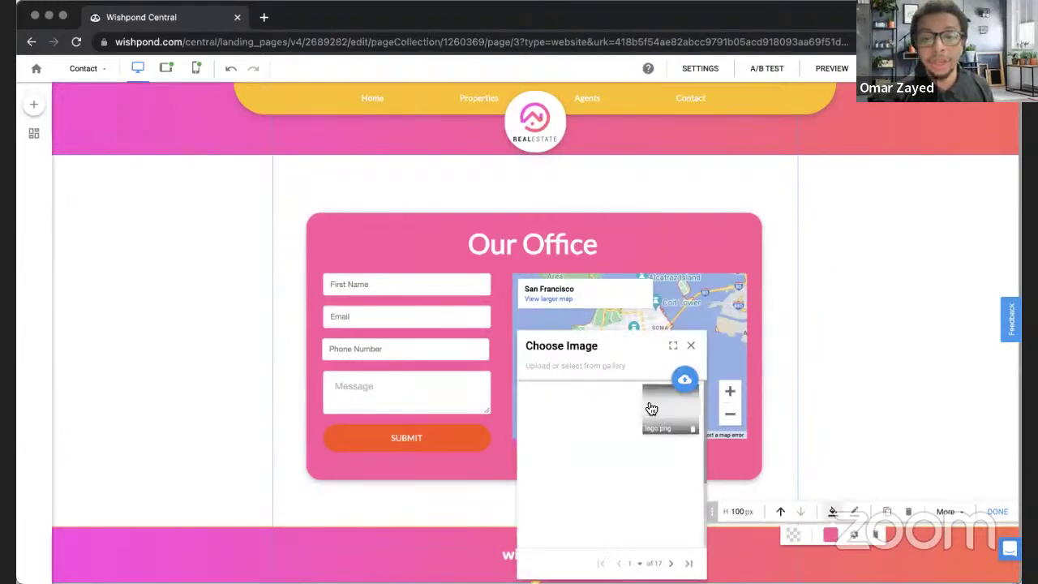
scroll(585, 482, down, 2)
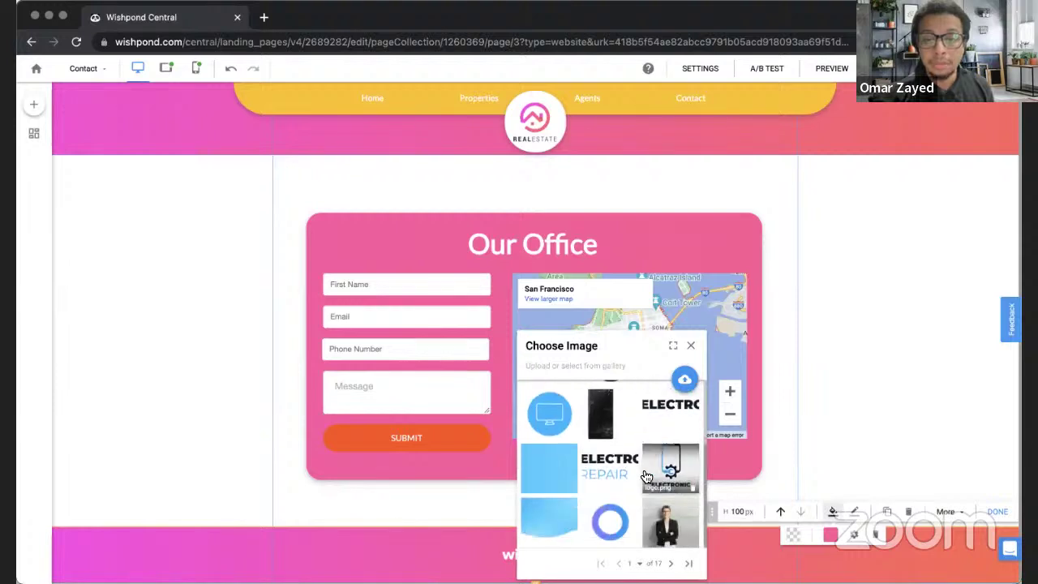
click(548, 474)
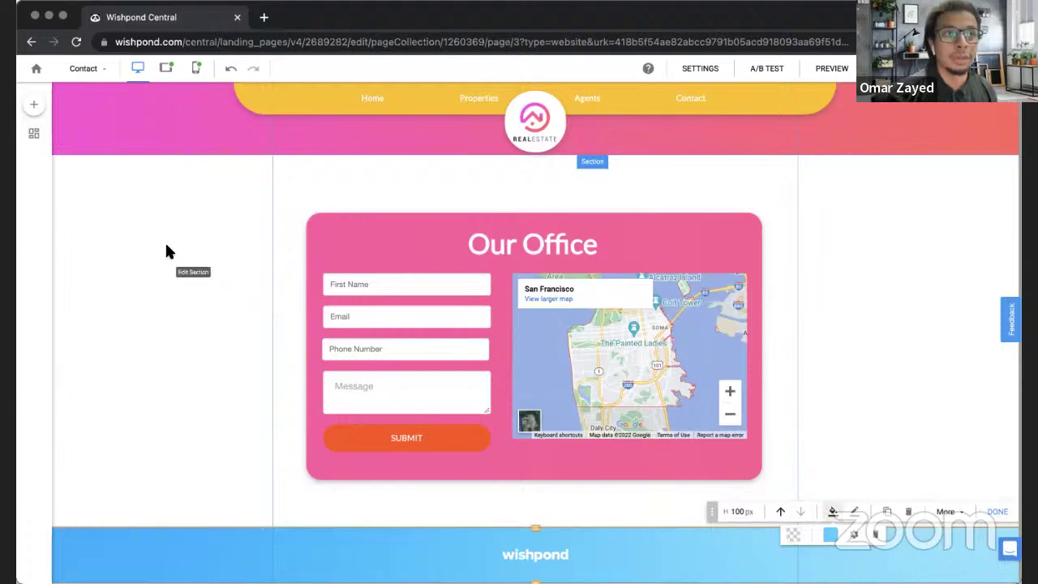
Check the footer's background at the end of the Properties page
click(97, 69)
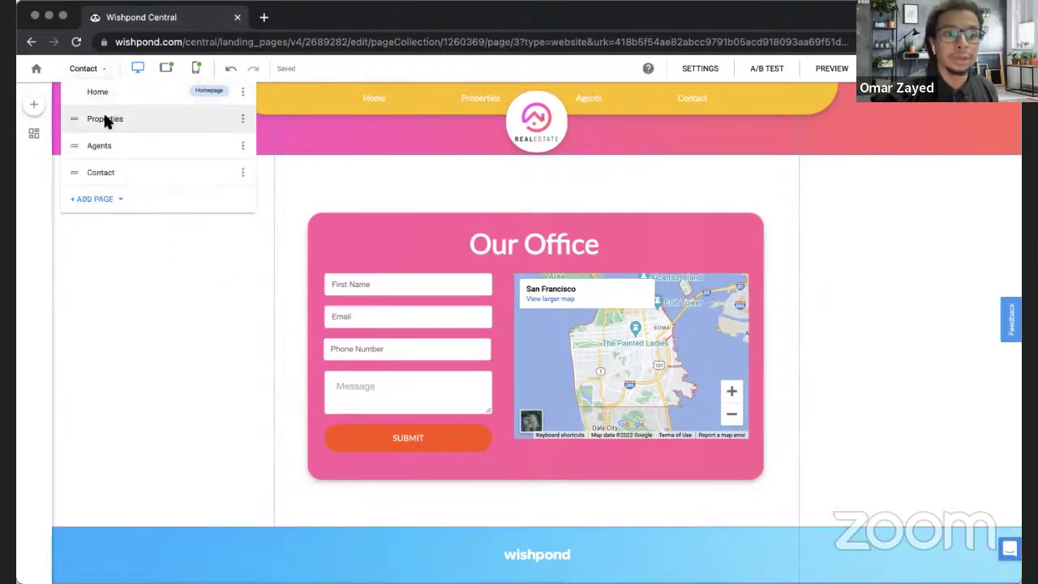
click(105, 118)
scroll(204, 381, down, 10)
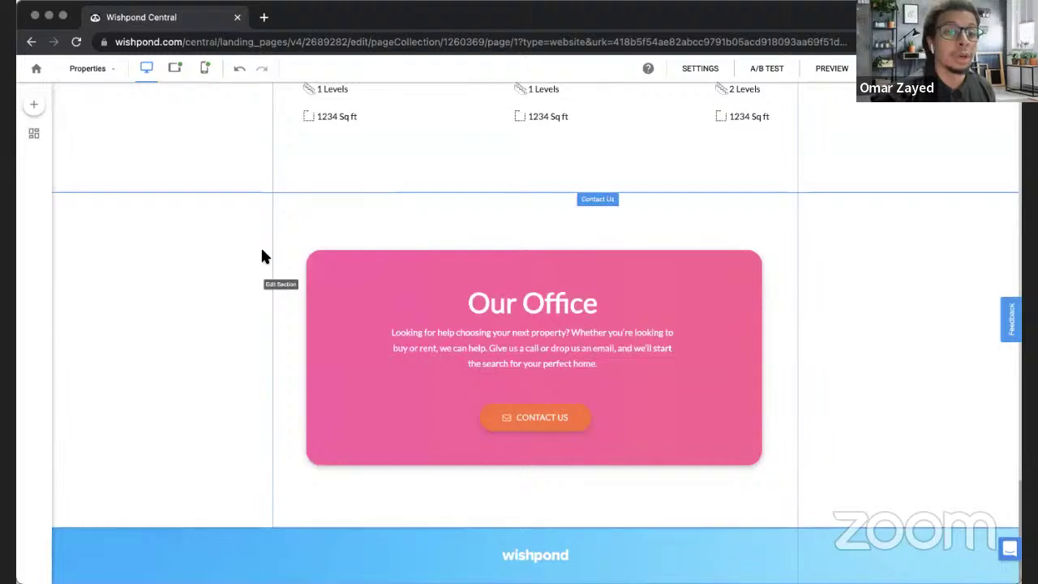
Undo the footer's background image change and the header menu's yellow color changes
click(240, 71)
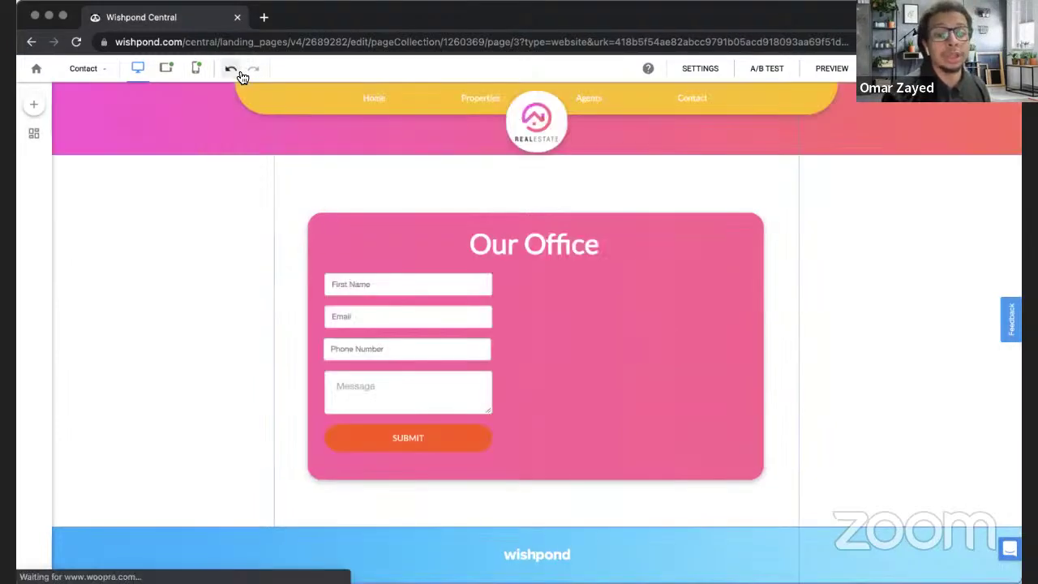
click(232, 71)
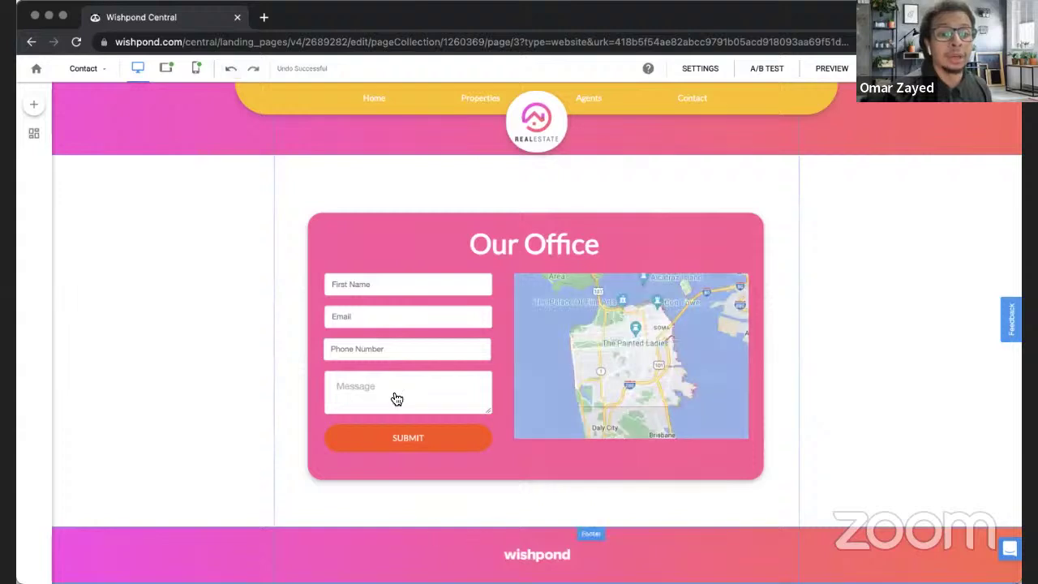
click(231, 73)
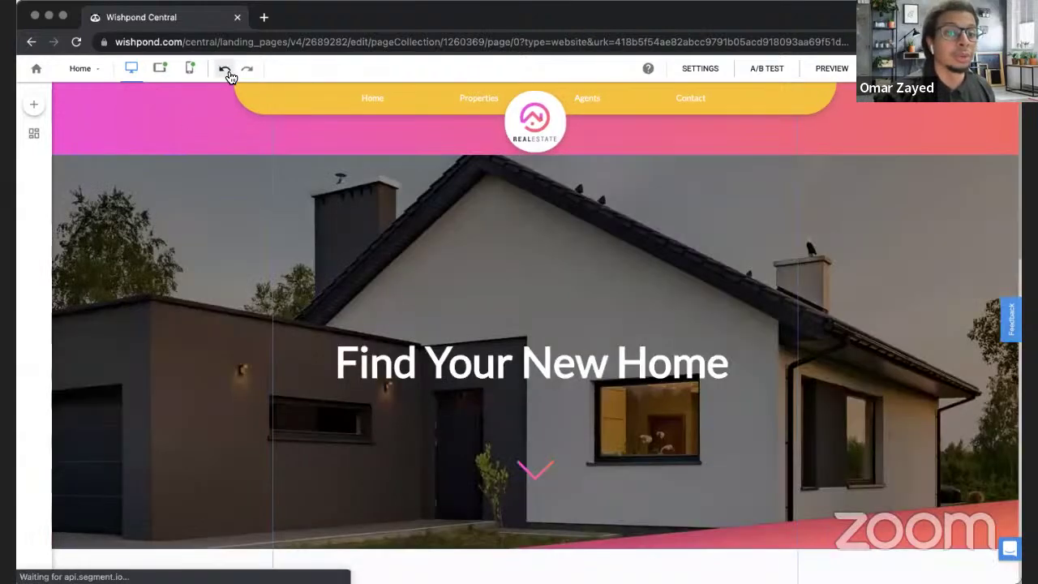
click(231, 73)
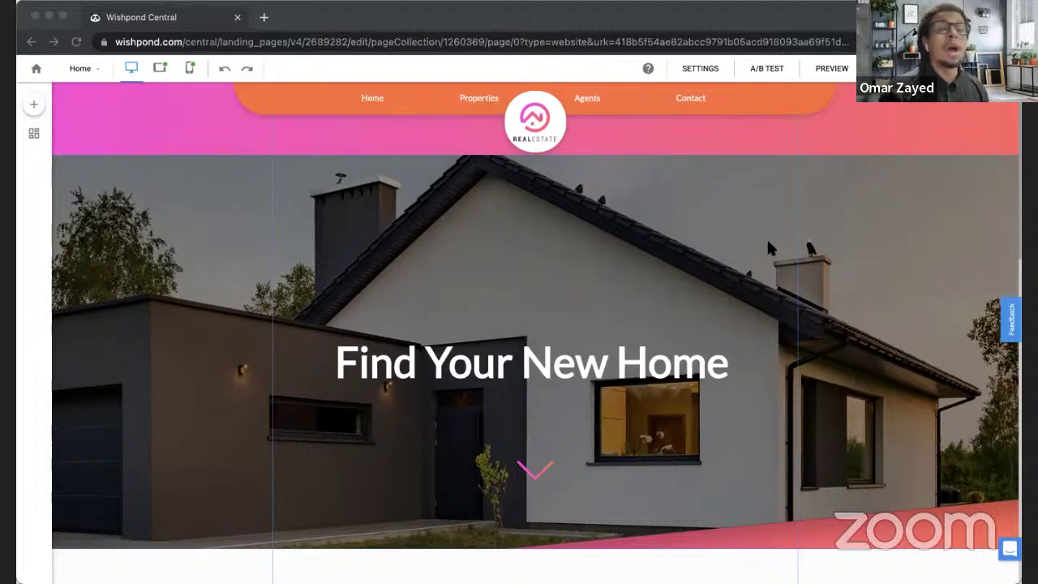
Move the "Find Your New Home" heading slightly up and to the right in the Home page's desktop version
click(531, 367)
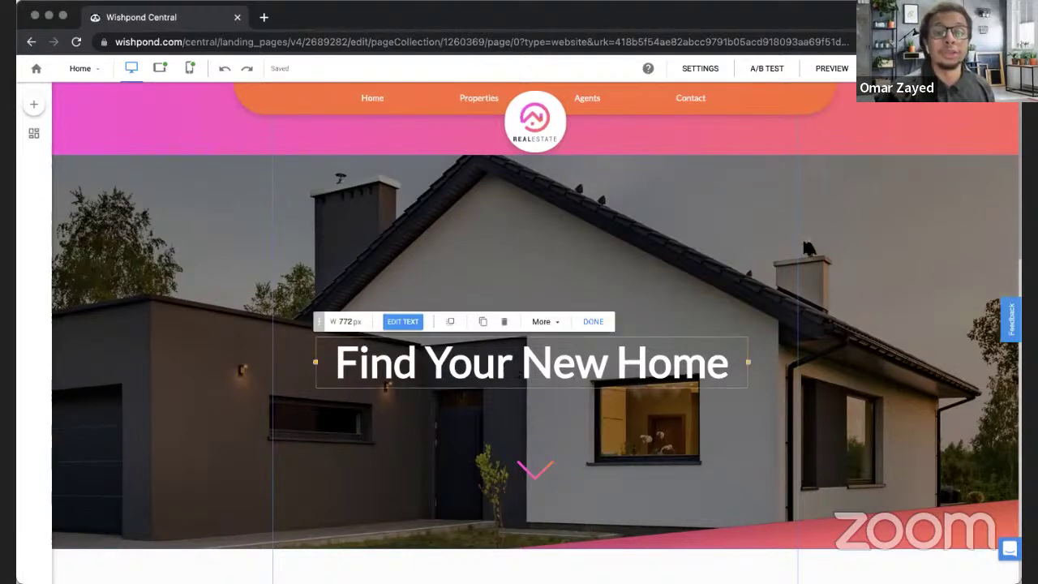
mouse_move(533, 362)
mouse_down()
mouse_move(805, 240)
mouse_move(591, 310)
mouse_move(546, 357)
mouse_move(528, 348)
mouse_move(537, 356)
mouse_up()
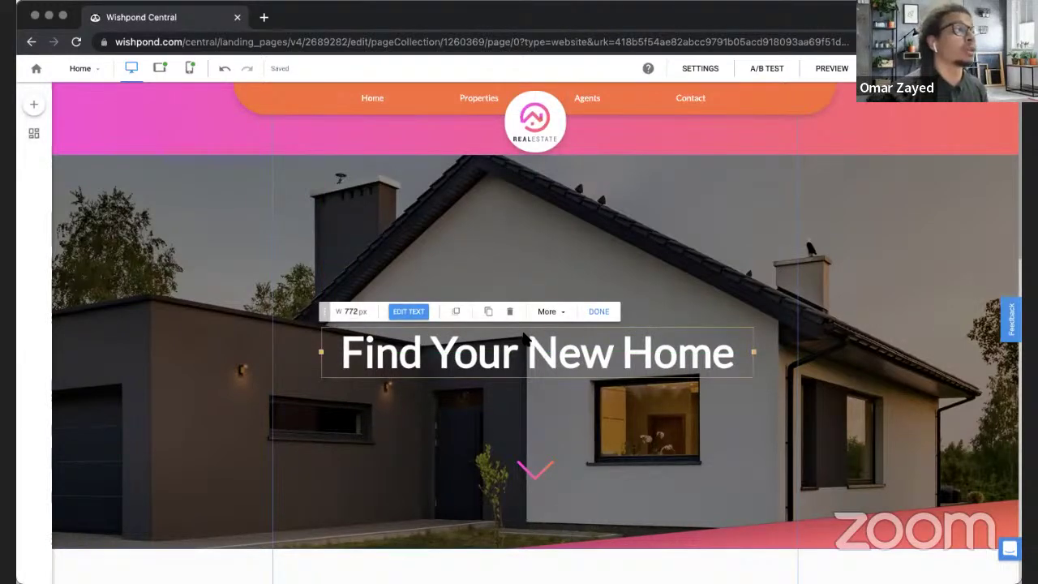
Compare the heading's placement on the Home page across the desktop, tablet and mobile versions
click(159, 72)
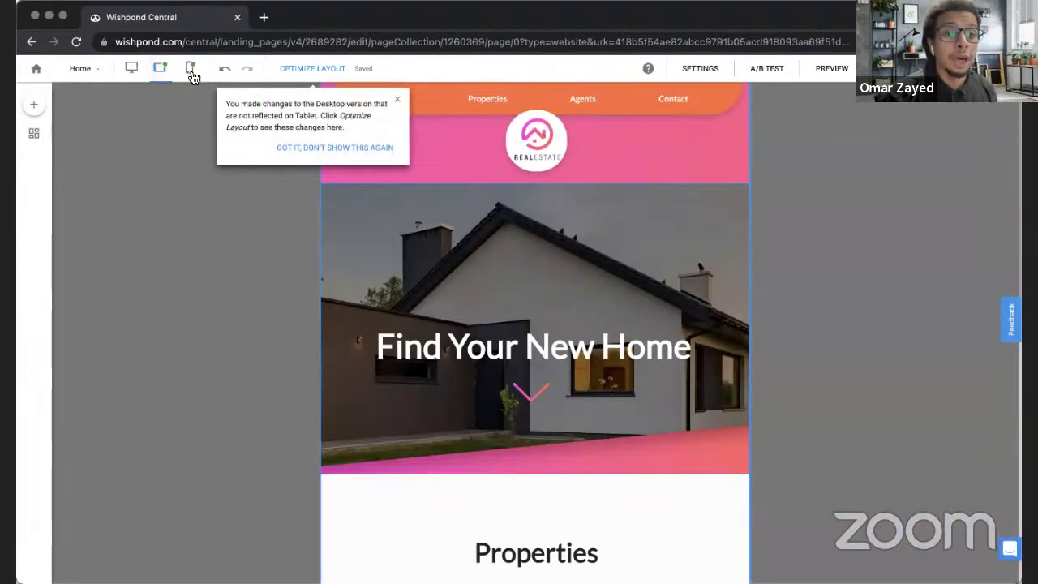
click(398, 100)
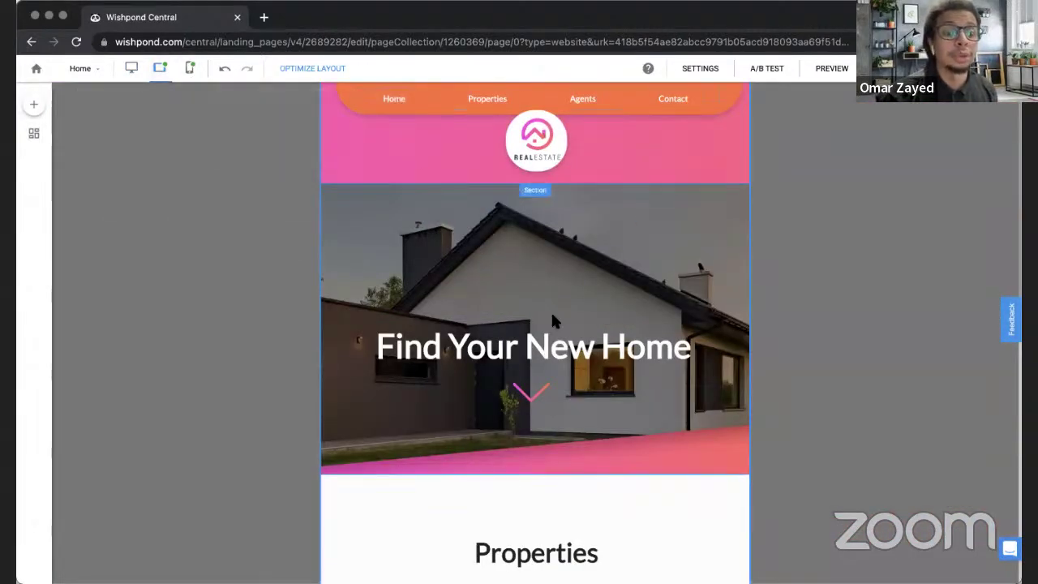
click(189, 70)
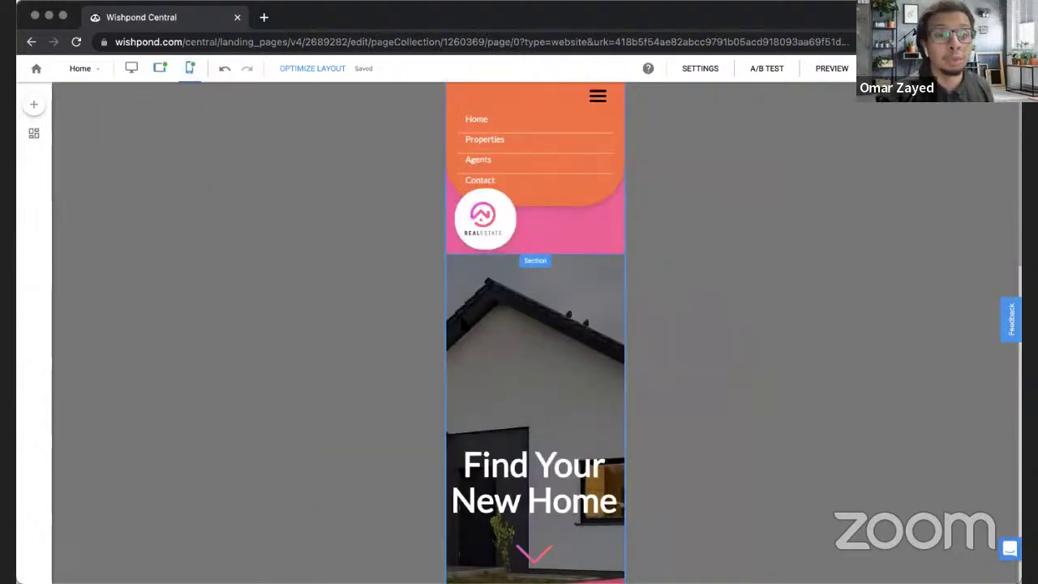
click(160, 68)
click(131, 68)
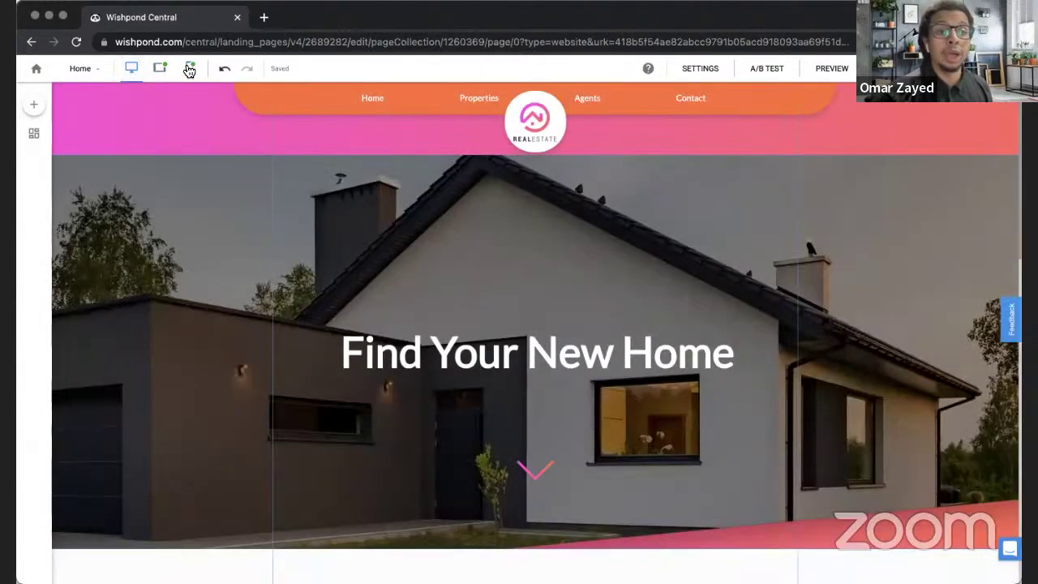
click(160, 68)
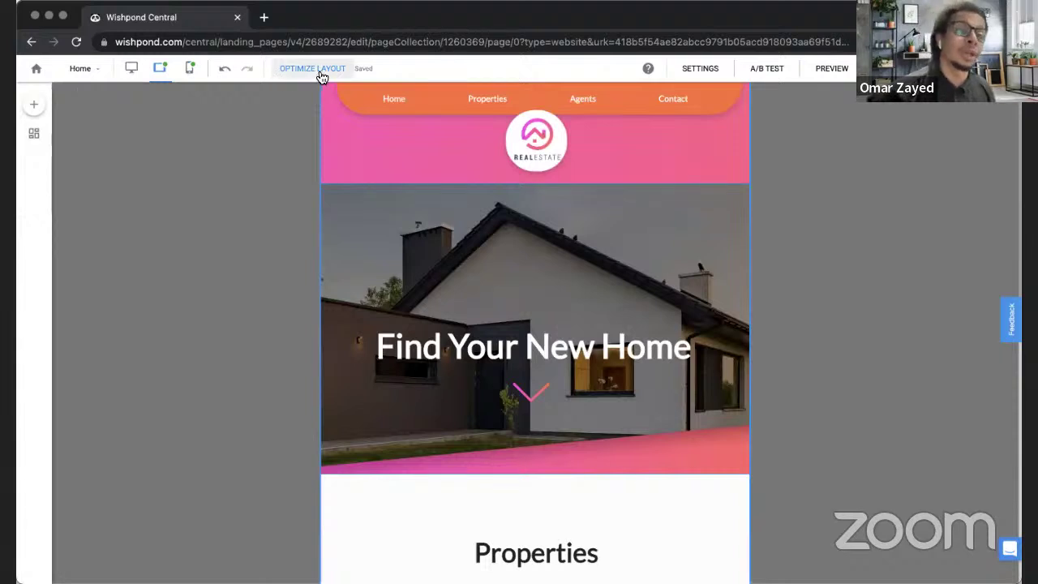
click(131, 69)
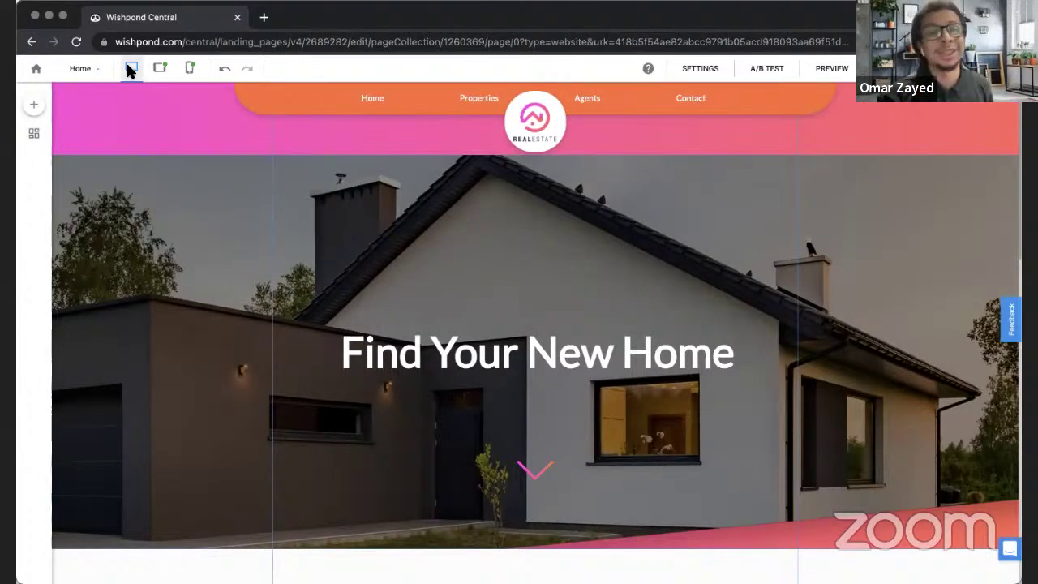
Check the Home page's tablet version and its mobile version down to the footer, and return to the desktop version
mouse_move(190, 68)
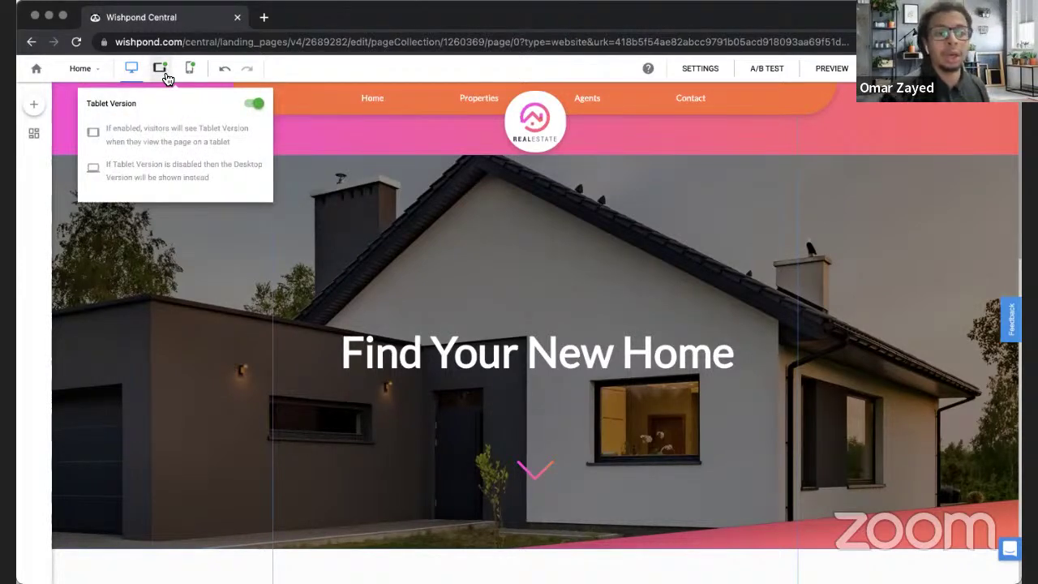
click(165, 72)
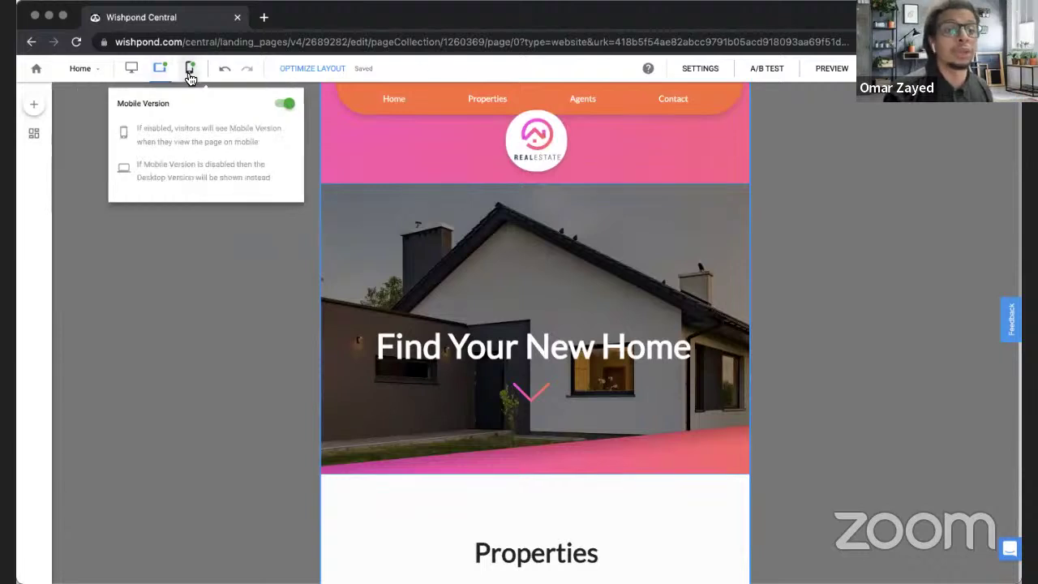
click(190, 72)
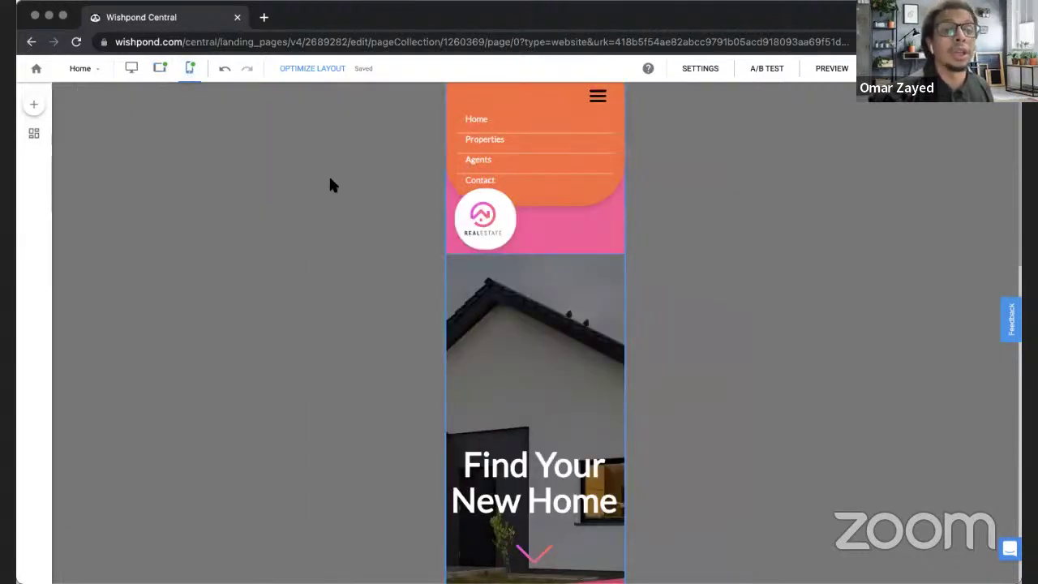
scroll(560, 371, down, 10)
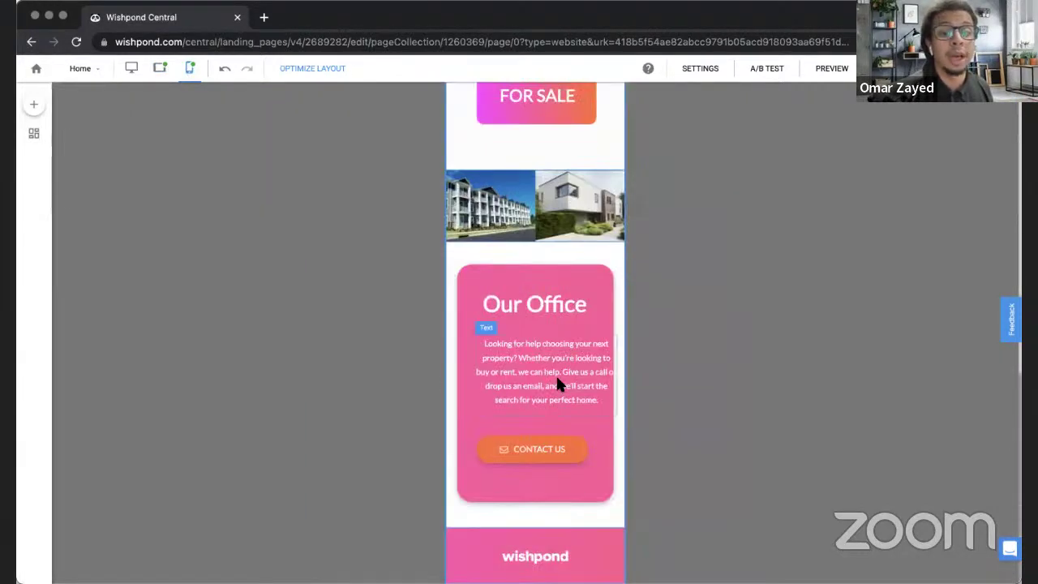
click(133, 67)
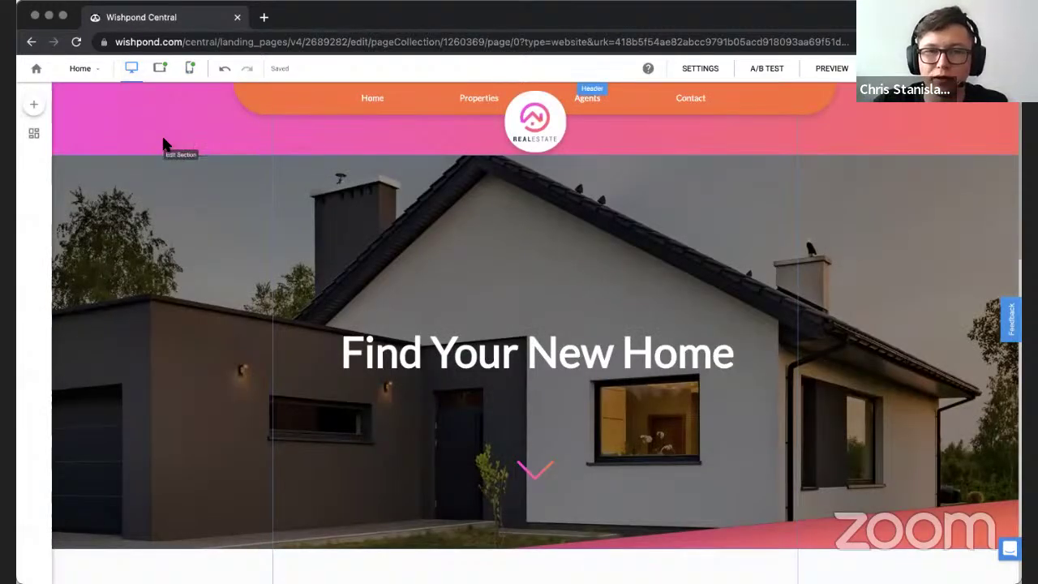
Preview the Home page in desktop and tablet portrait views, looking through its sections down to the footer
click(832, 73)
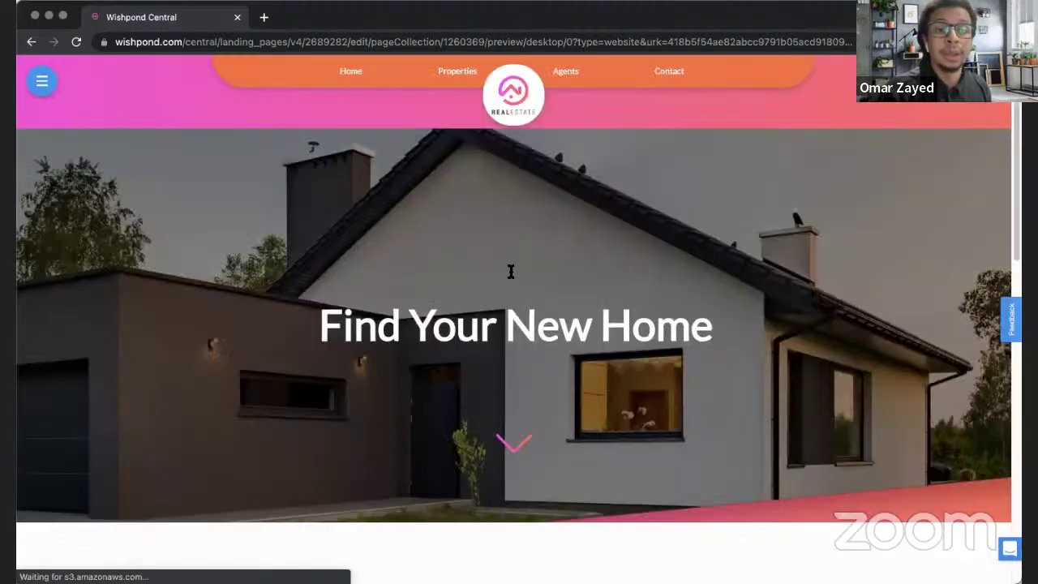
scroll(409, 426, down, 3)
scroll(409, 431, down, 5)
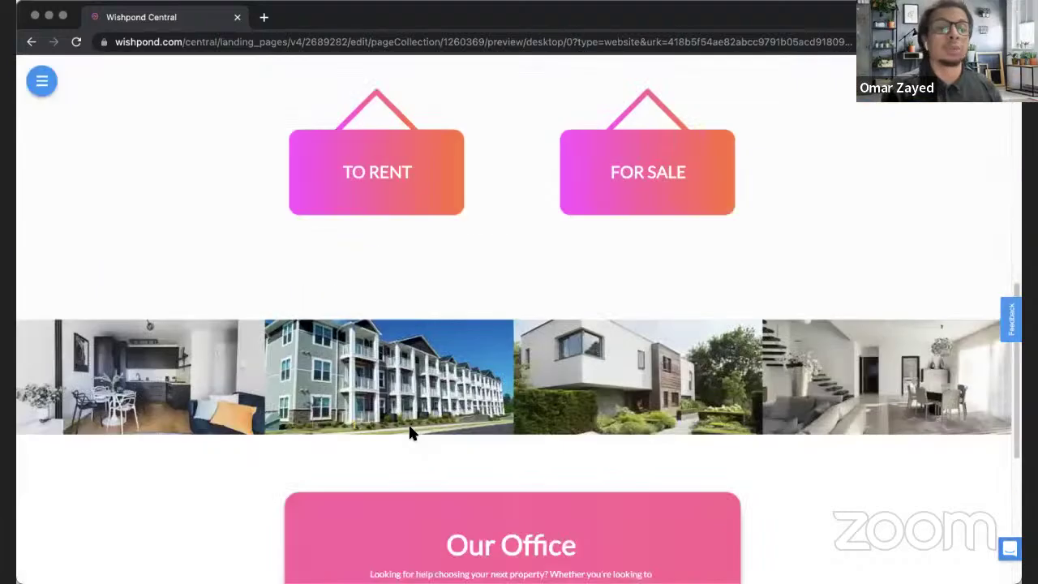
scroll(400, 422, up, 10)
click(40, 83)
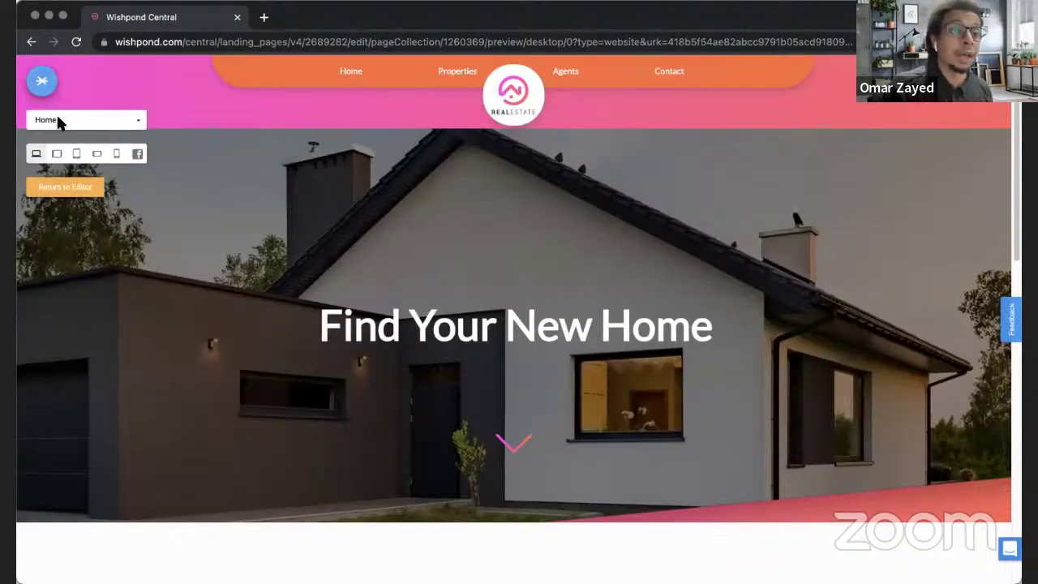
click(76, 154)
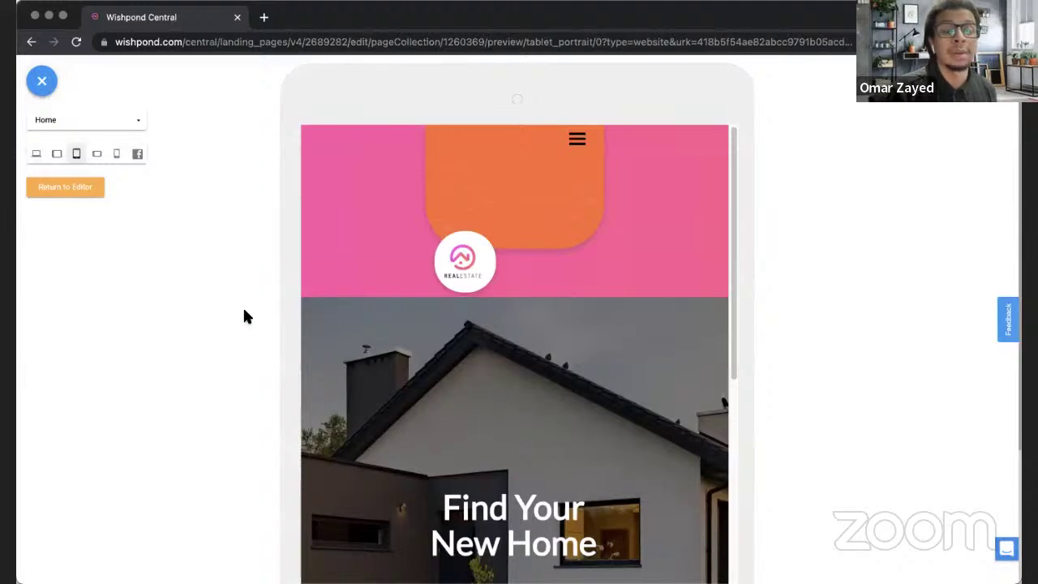
scroll(433, 354, down, 10)
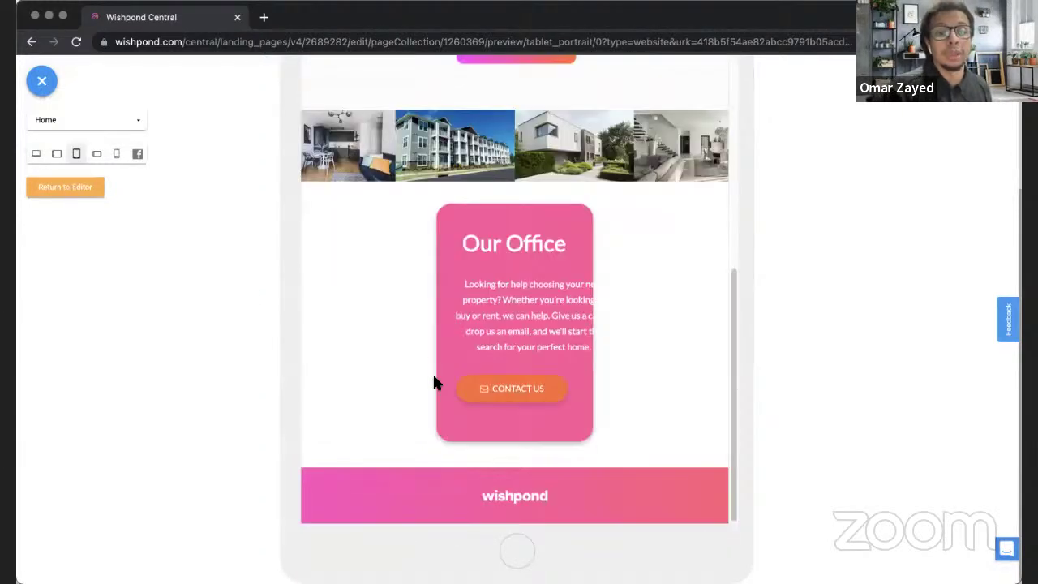
Preview the Home page in mobile portrait view, trying its header navigation menu and looking through its sections
click(116, 154)
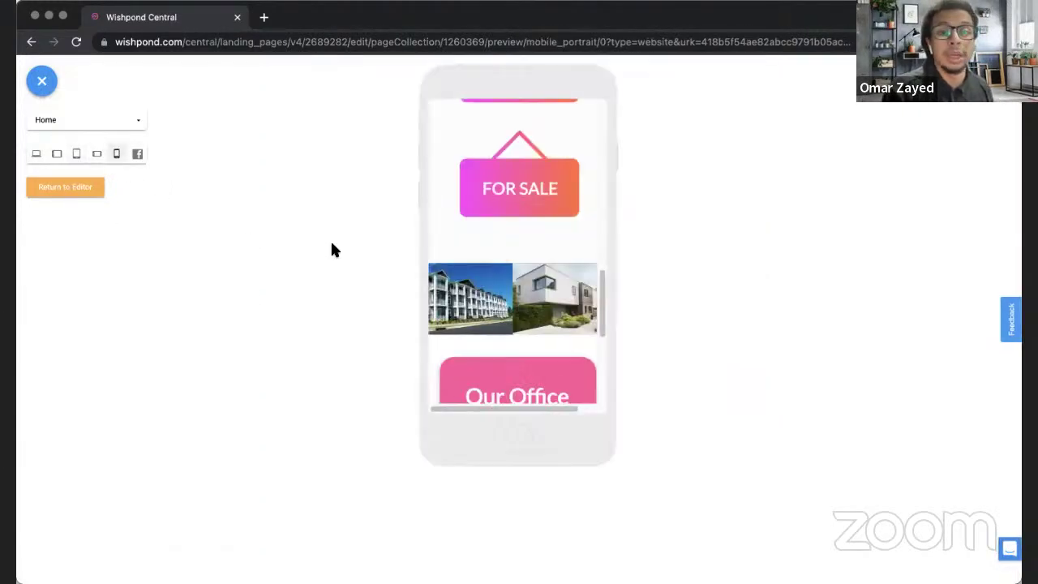
scroll(521, 257, up, 3)
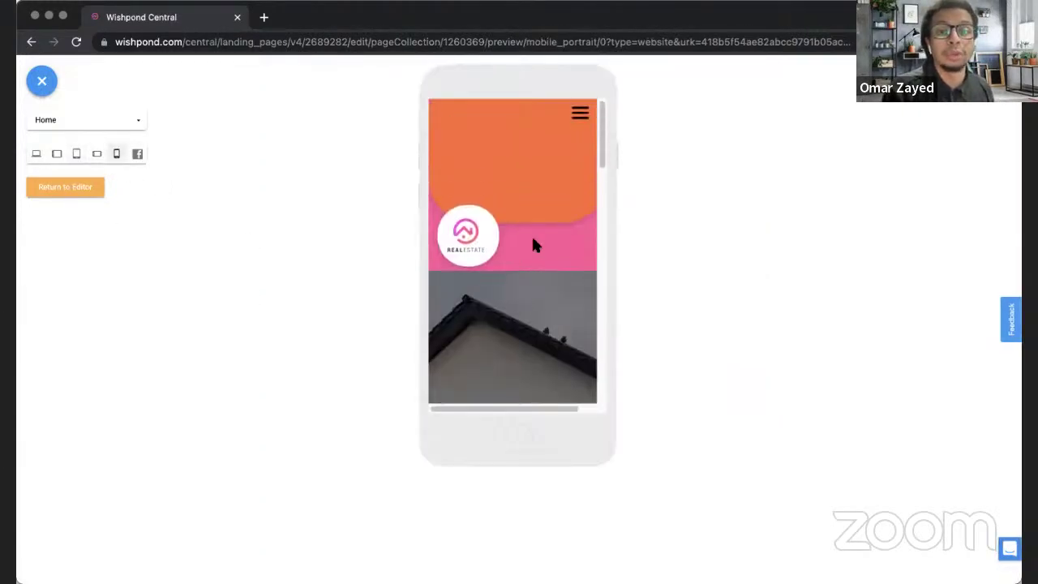
click(578, 115)
click(577, 115)
scroll(546, 179, down, 8)
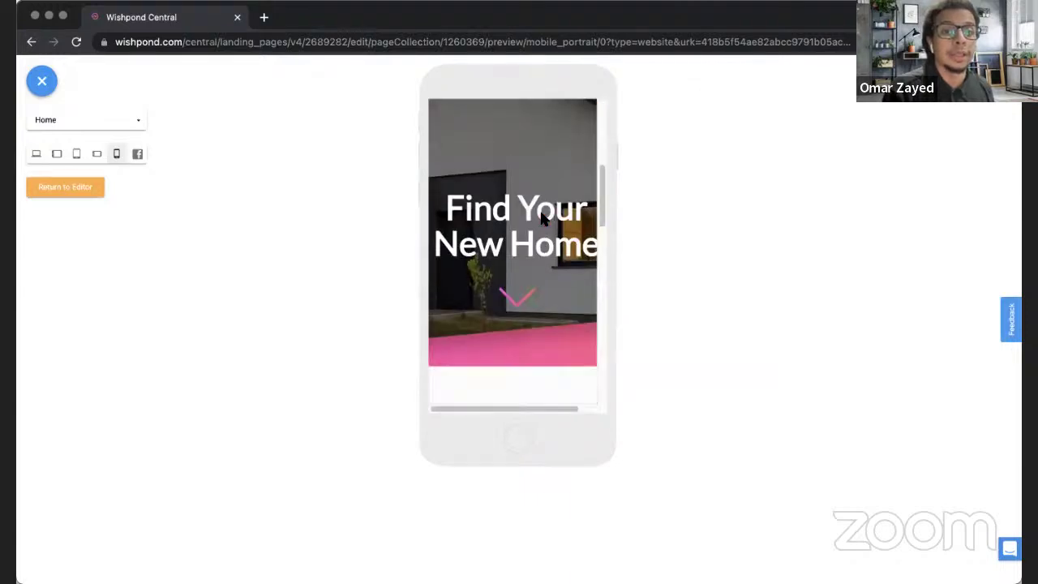
scroll(541, 231, down, 5)
scroll(541, 228, up, 15)
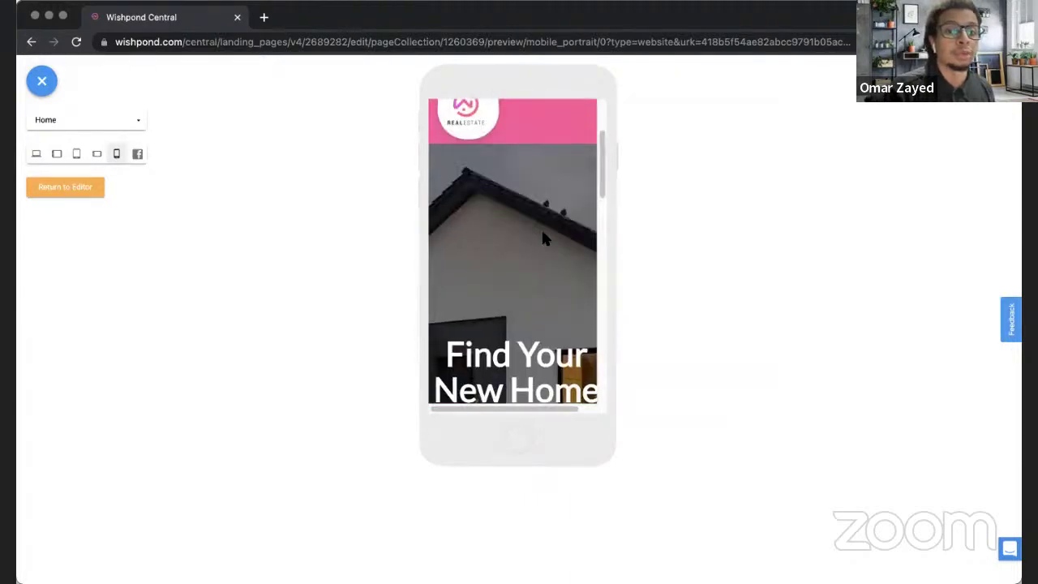
Preview the Properties page's listings in mobile portrait view, and return to the editor
click(62, 120)
click(61, 170)
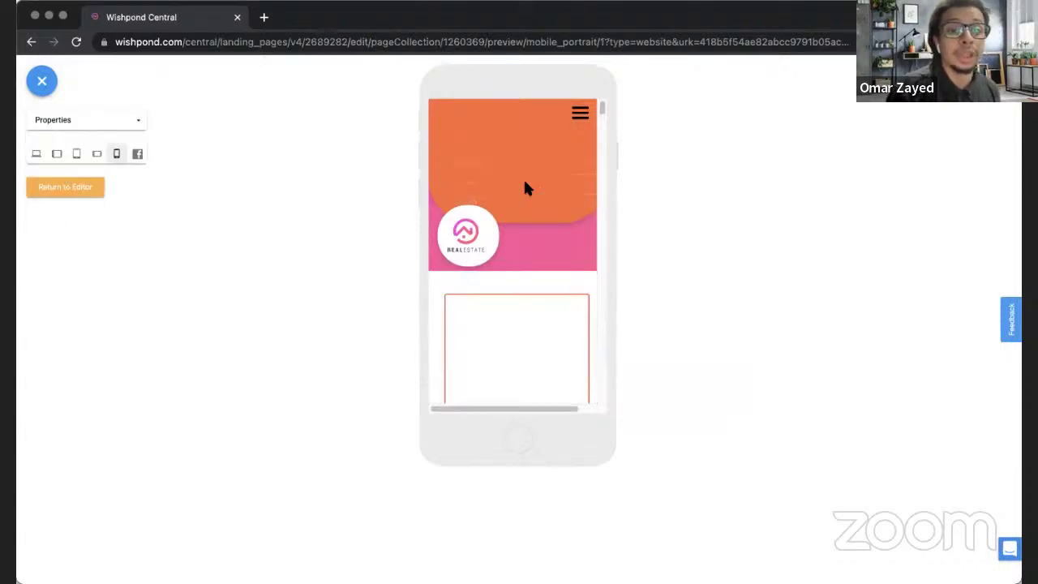
scroll(527, 250, down, 10)
scroll(523, 284, up, 5)
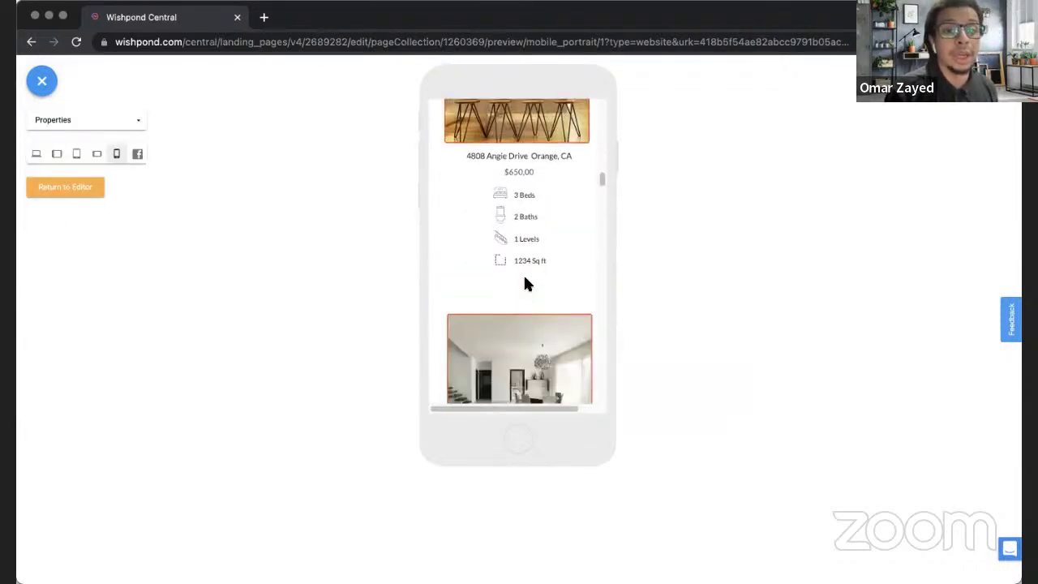
scroll(525, 283, down, 10)
scroll(525, 283, up, 10)
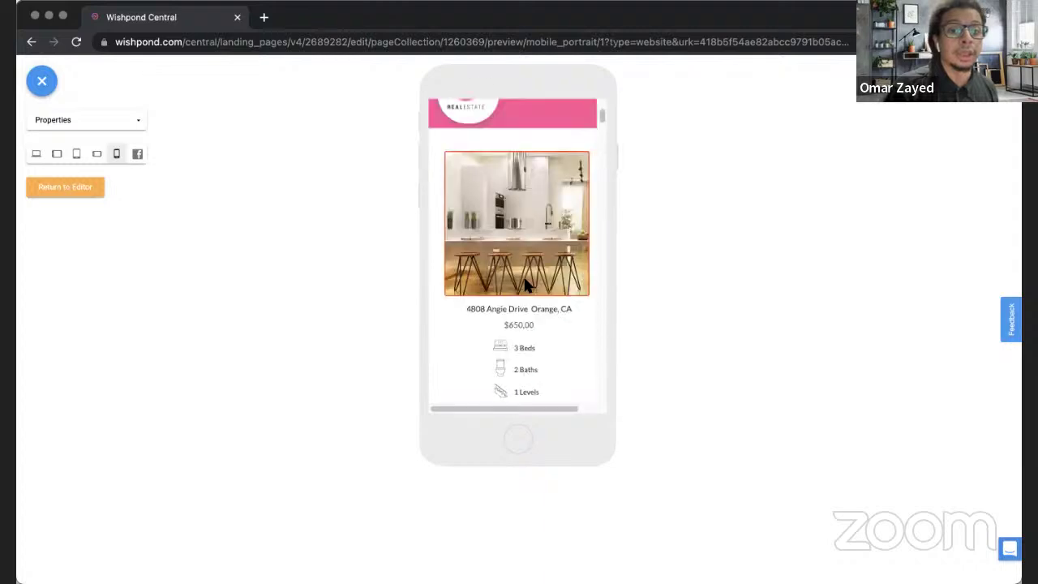
scroll(525, 284, up, 3)
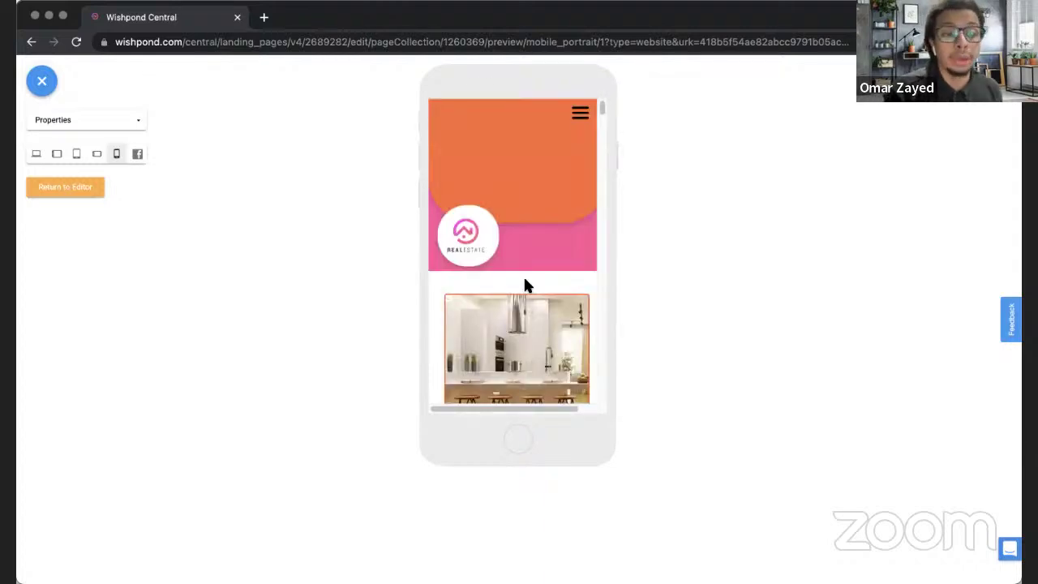
click(42, 80)
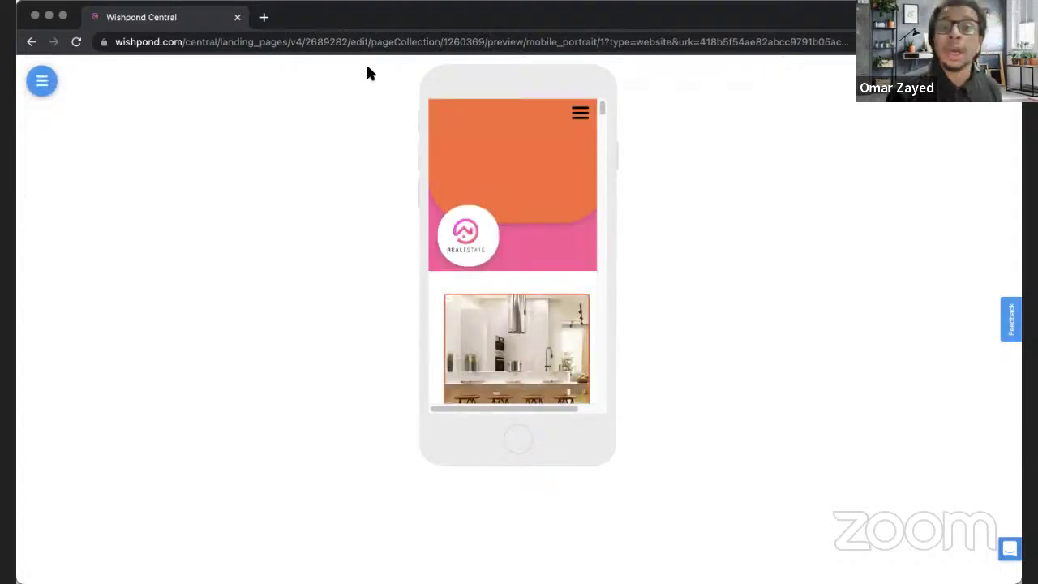
click(42, 81)
click(78, 185)
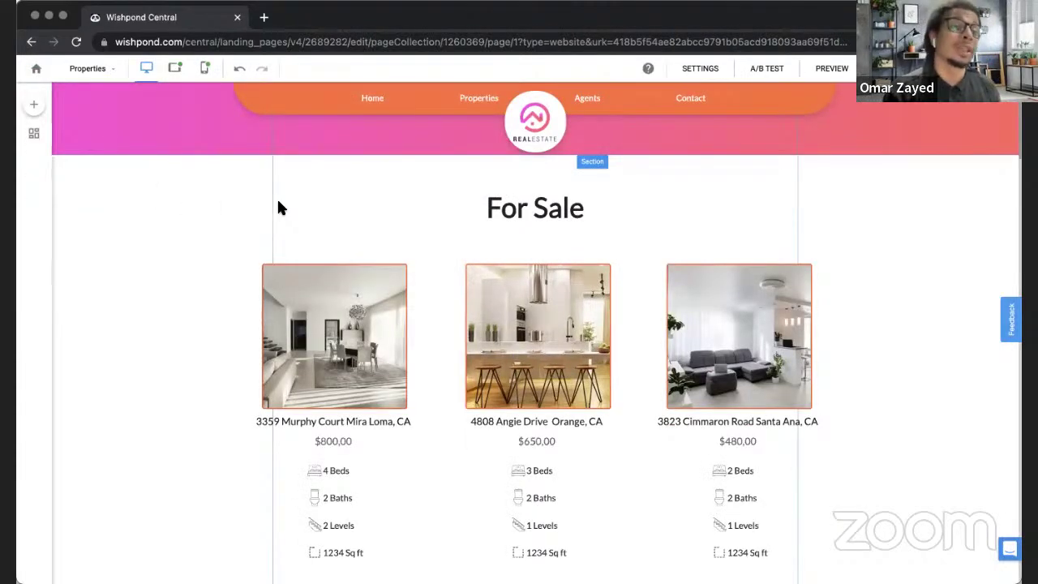
Review the SEO & Share options in the site settings and the Properties page's SEO settings, closing both without changes
click(714, 75)
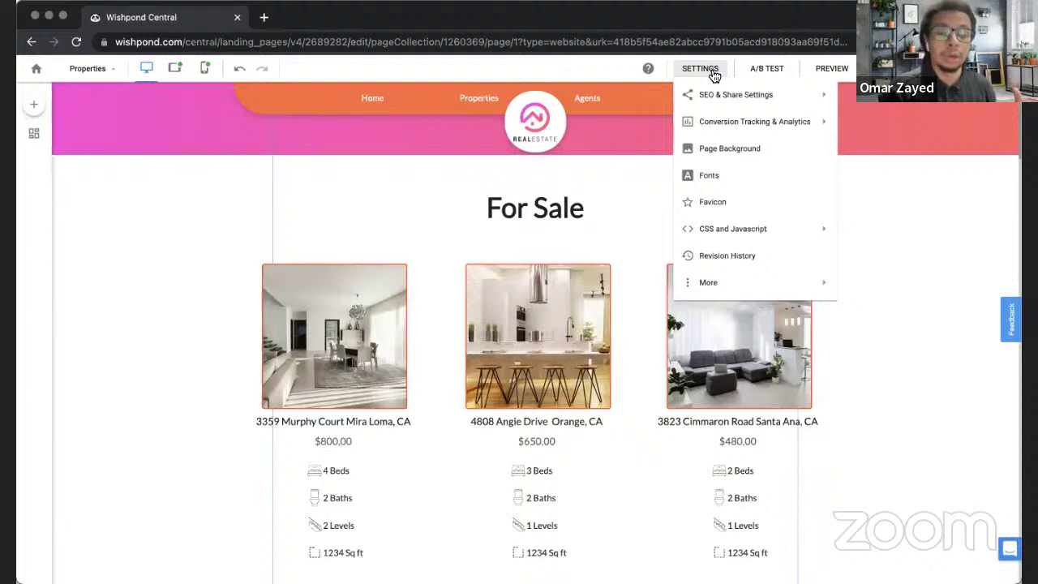
mouse_move(770, 95)
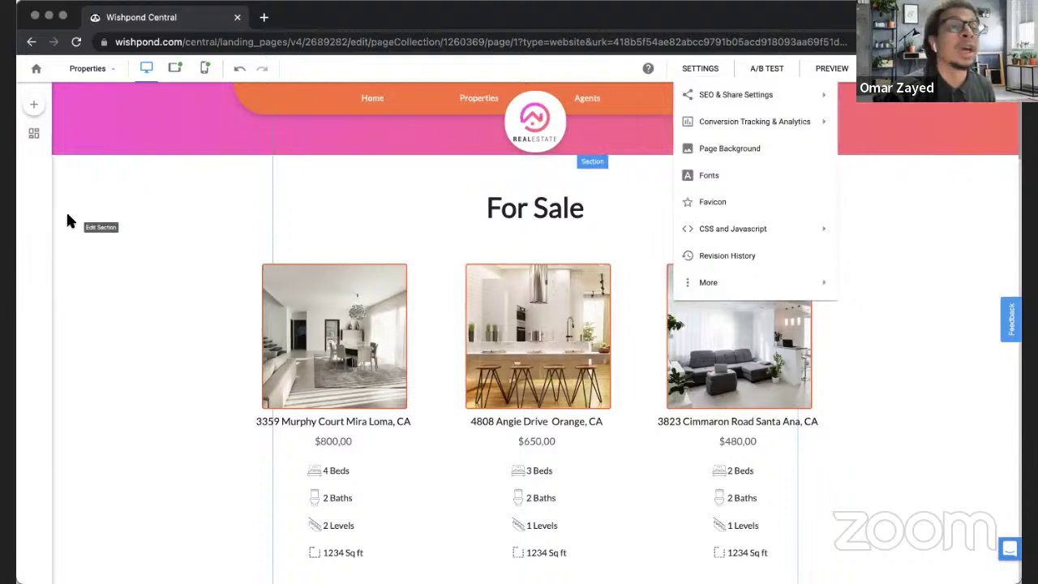
click(90, 179)
click(84, 69)
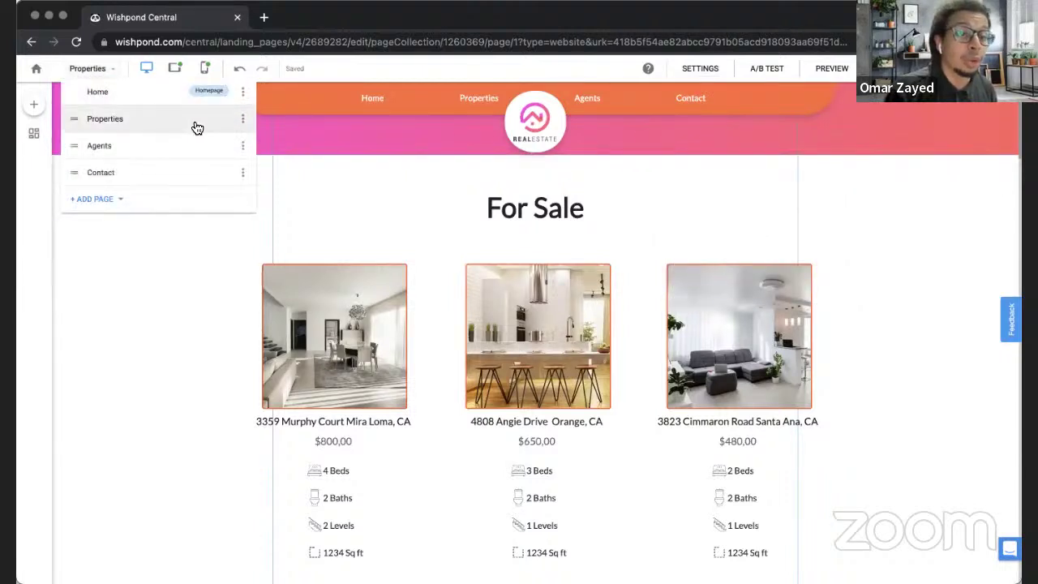
click(243, 120)
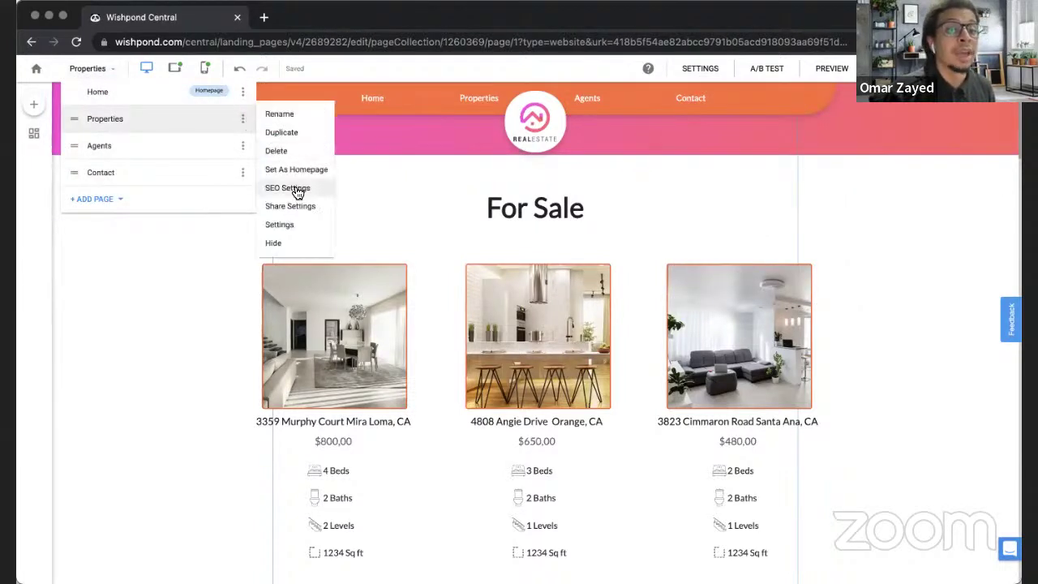
click(296, 192)
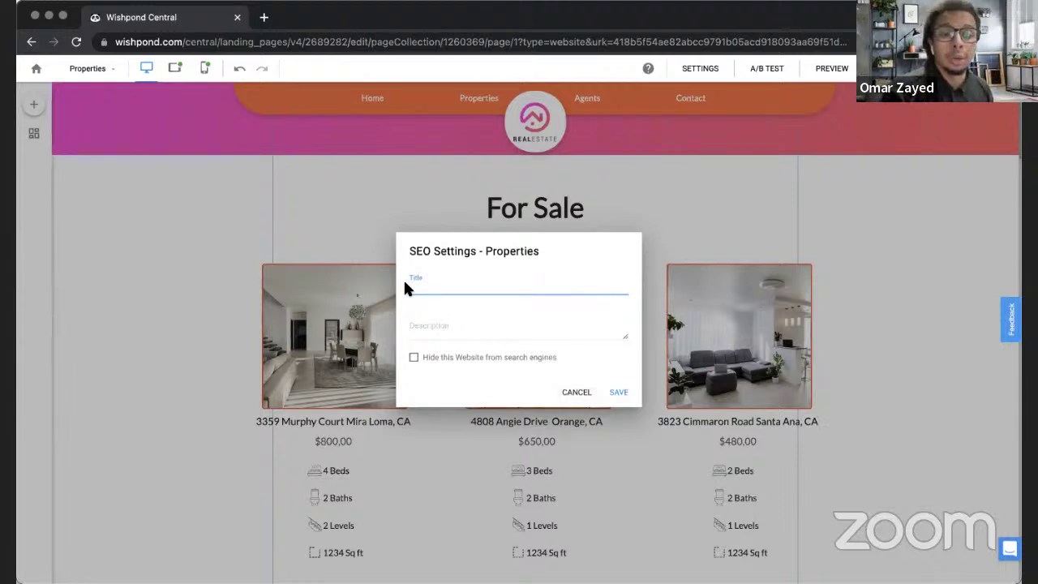
click(568, 392)
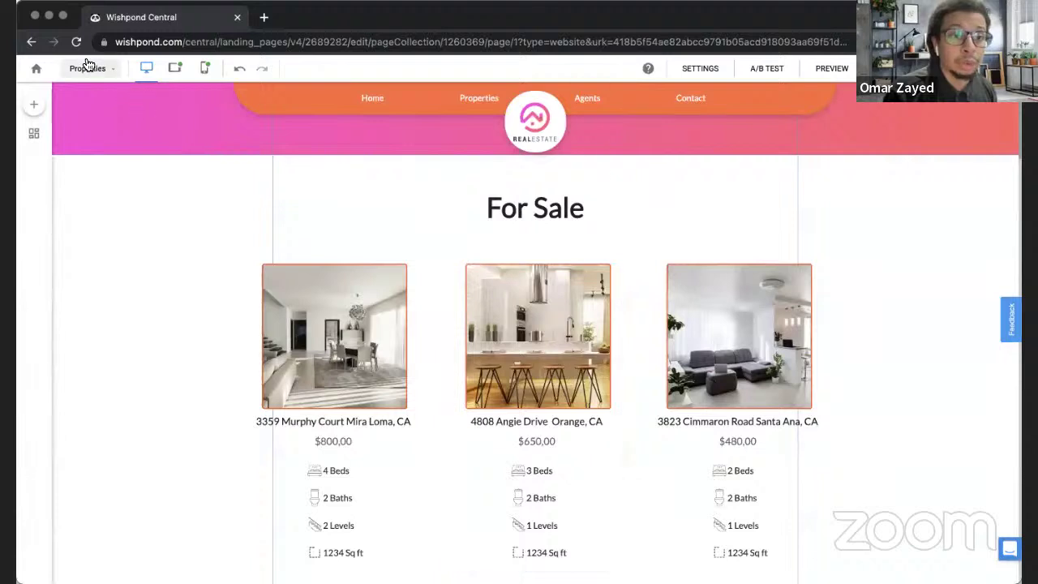
Hide the Agents page from the website's navigation
click(86, 68)
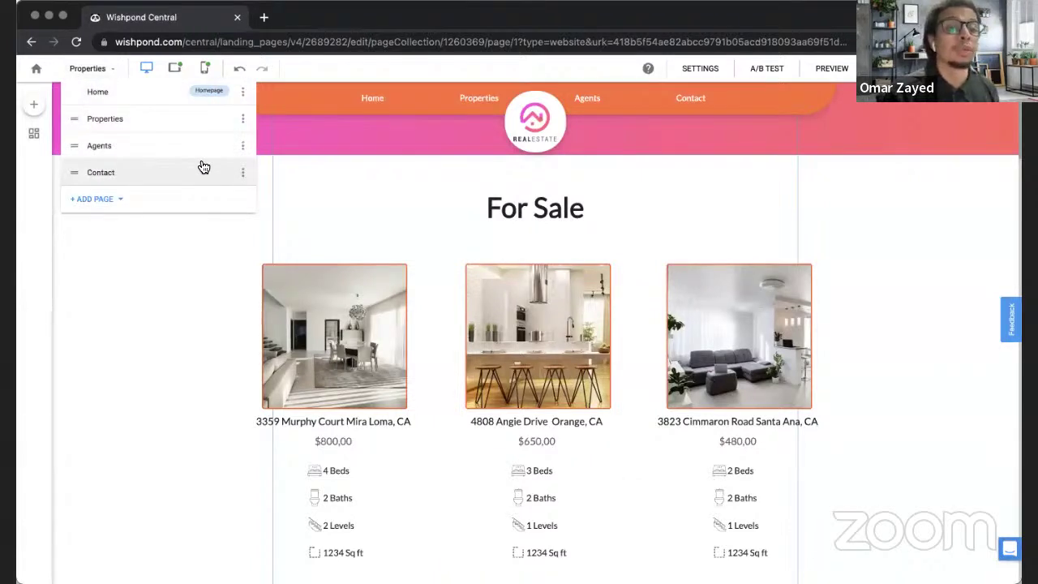
click(243, 146)
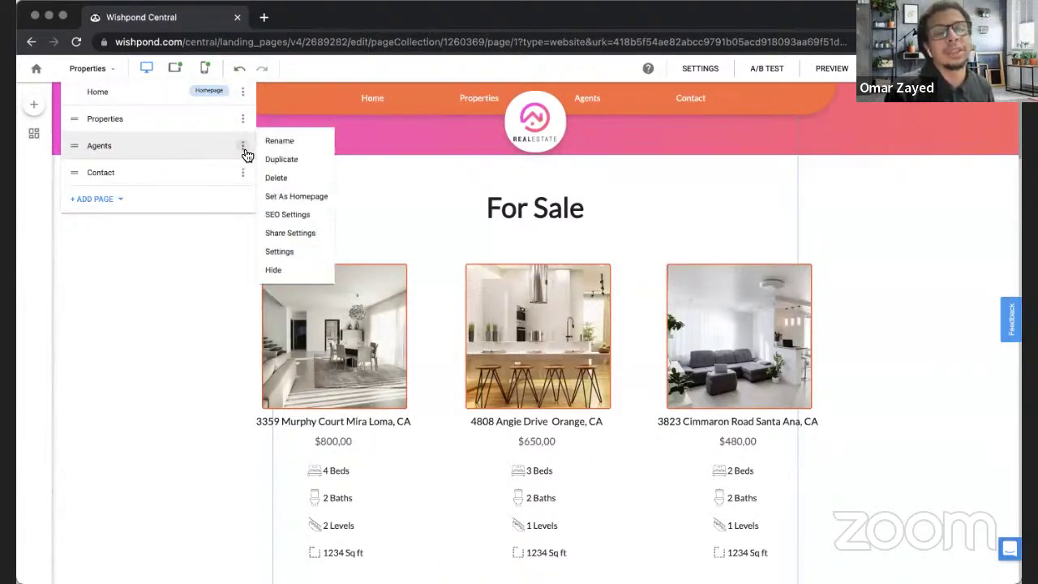
click(297, 274)
click(144, 264)
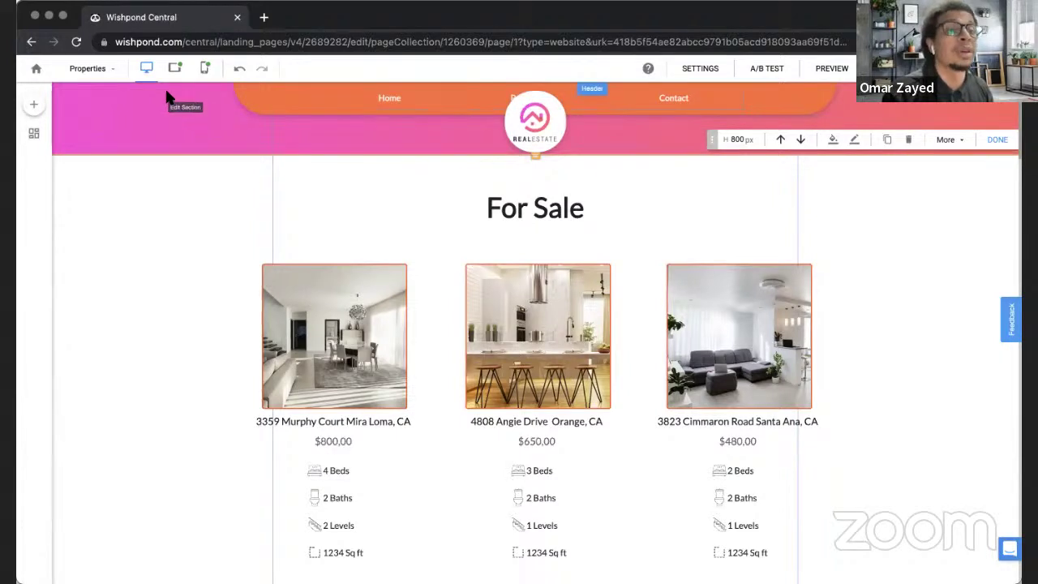
Unhide the Agents page in the page list
click(98, 70)
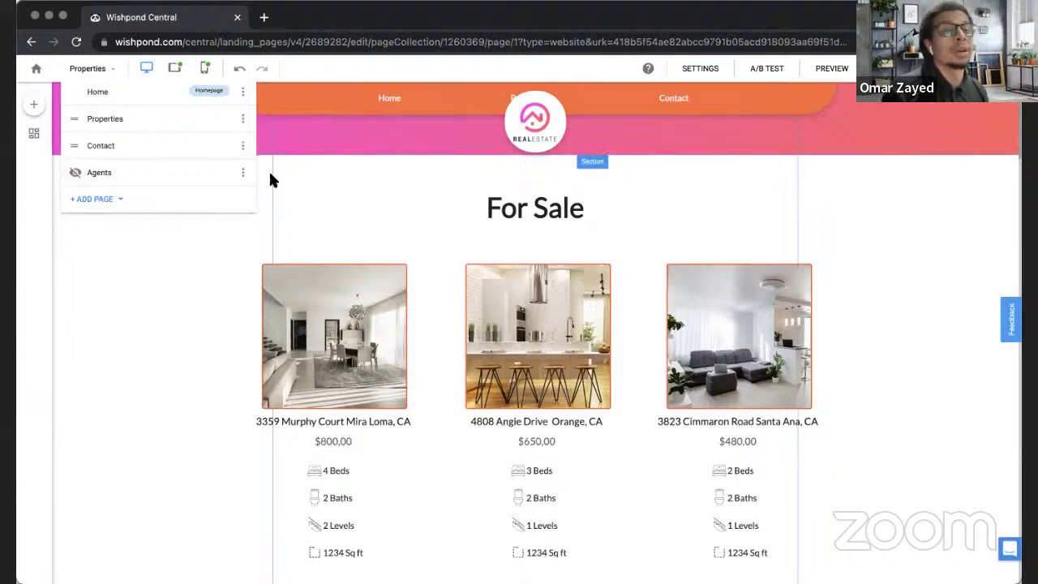
click(245, 176)
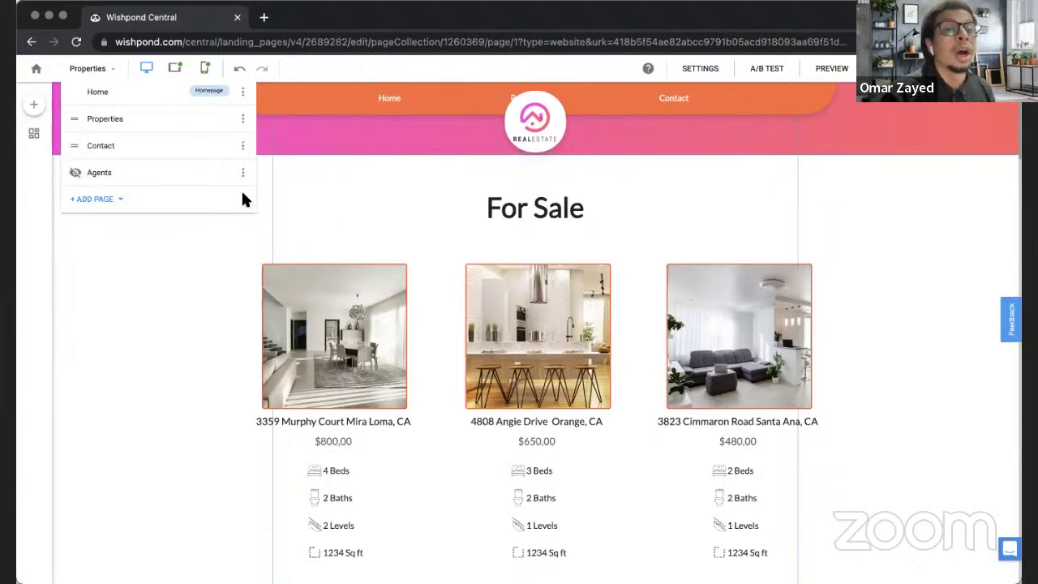
click(243, 172)
click(276, 276)
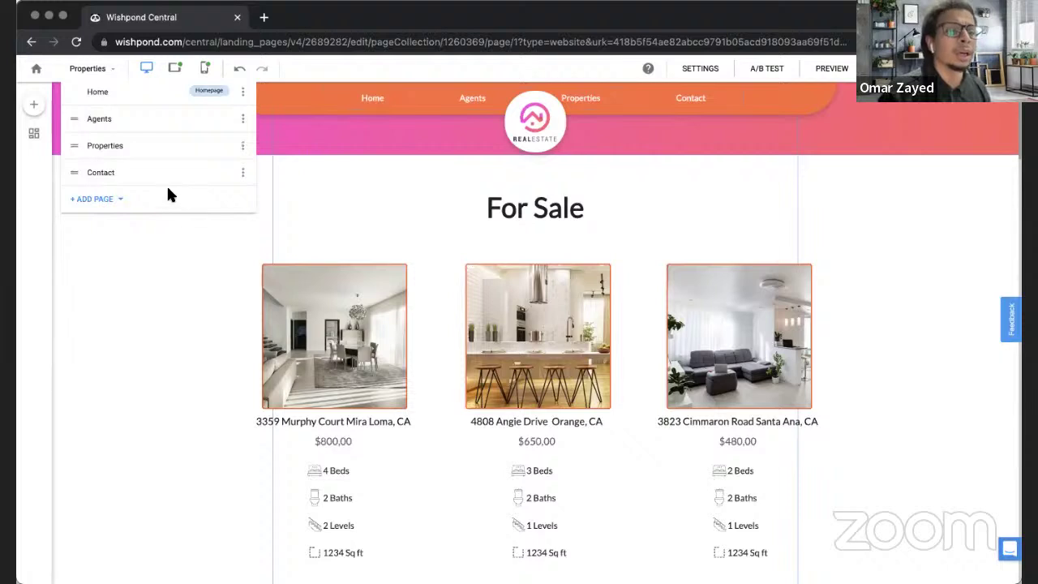
Review the Properties page's access settings and close them without changes
click(243, 148)
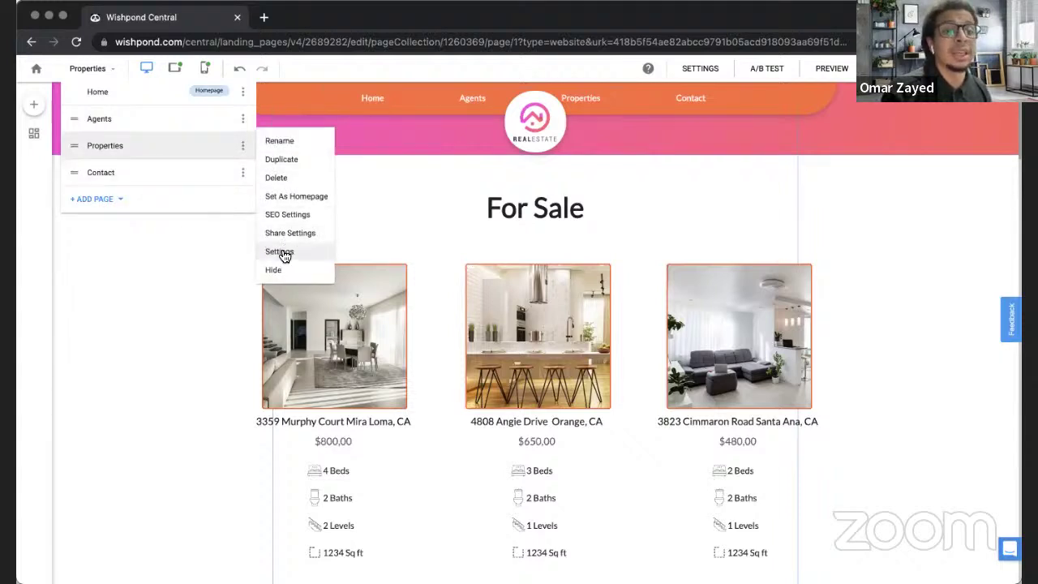
click(281, 253)
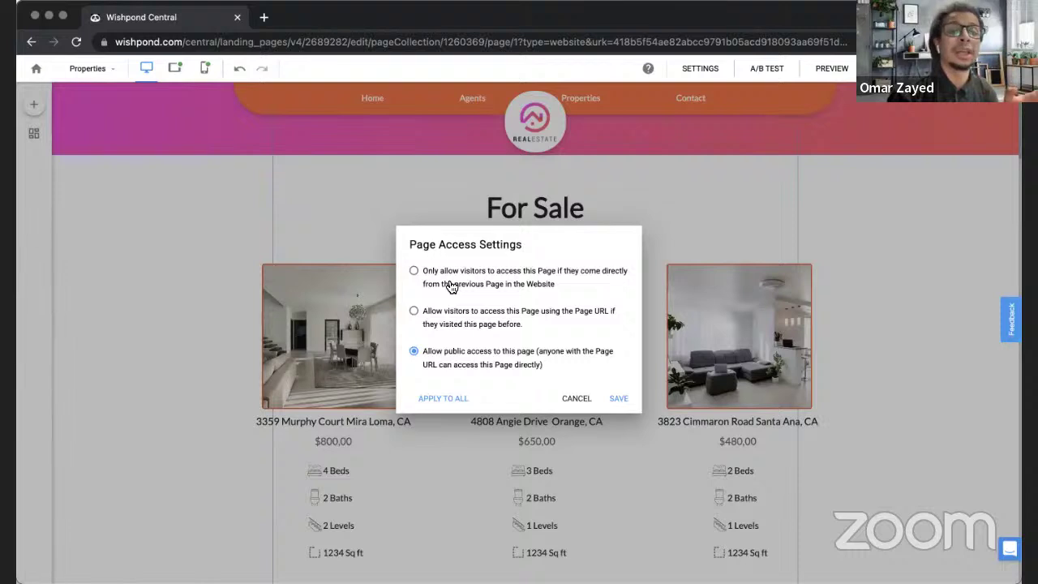
click(577, 398)
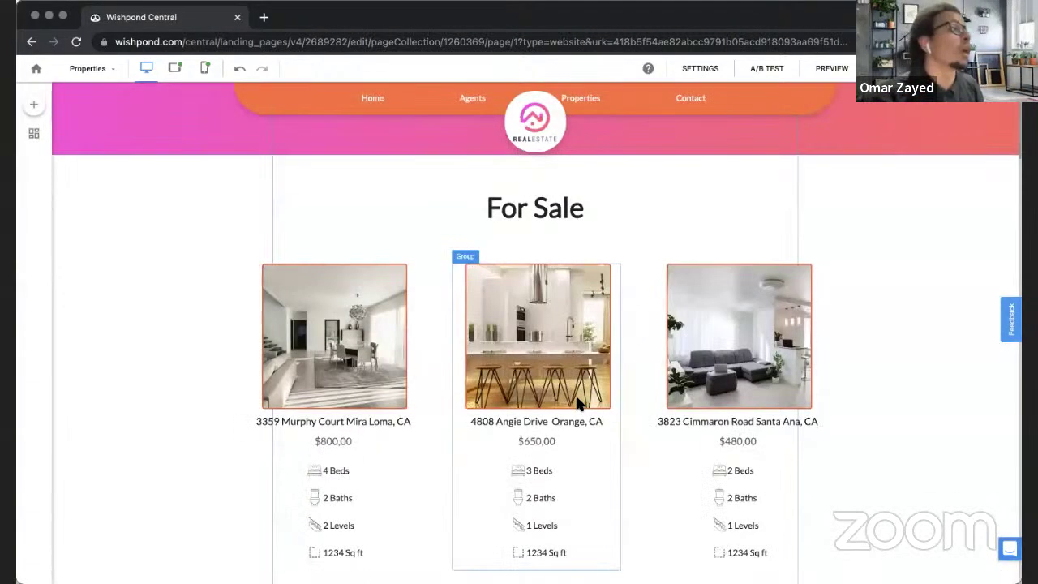
click(176, 195)
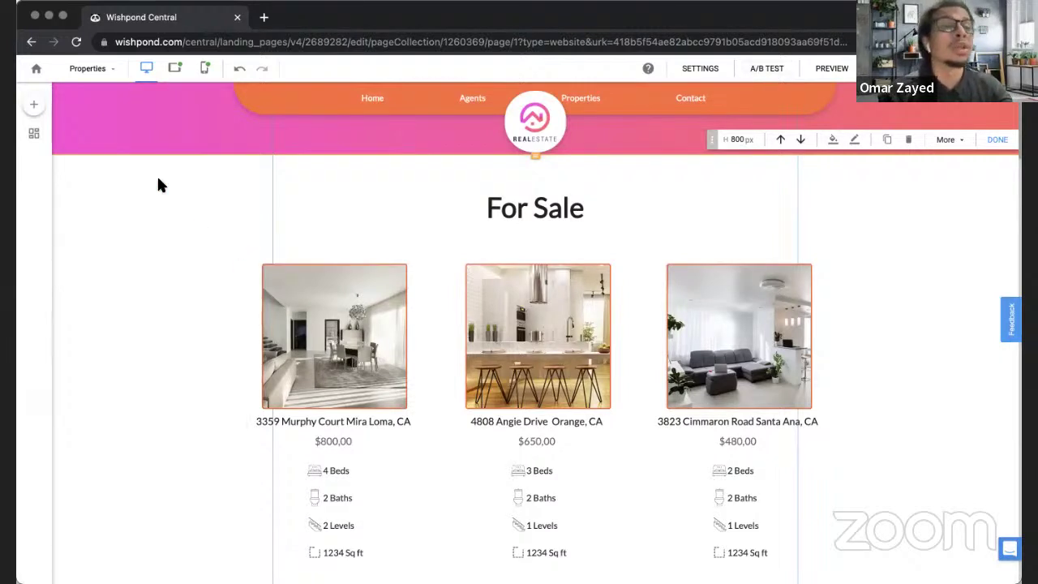
Switch the editor to the Home page and look over its hero and Properties sections
click(101, 68)
click(98, 92)
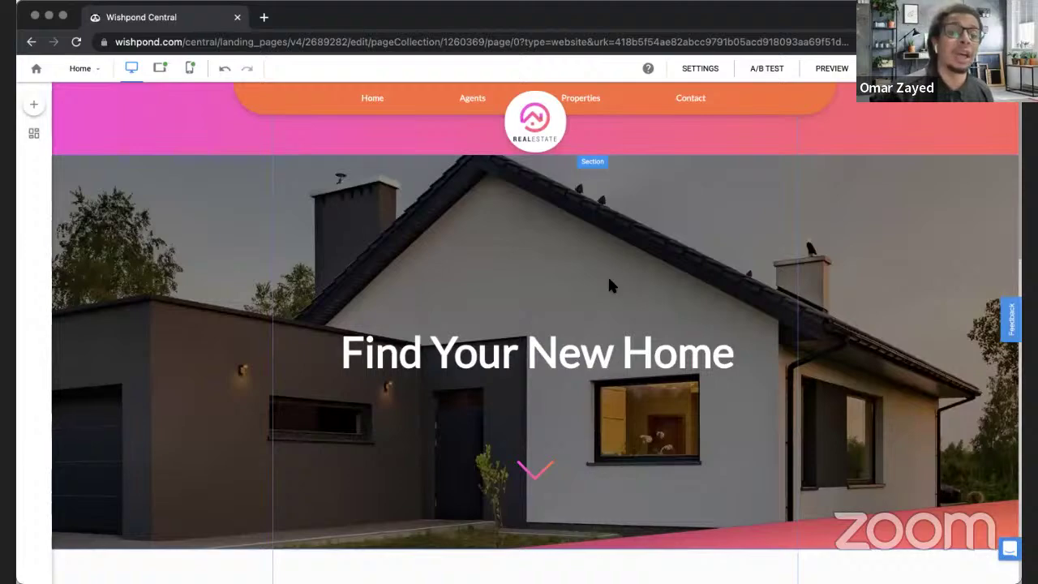
scroll(533, 381, down, 10)
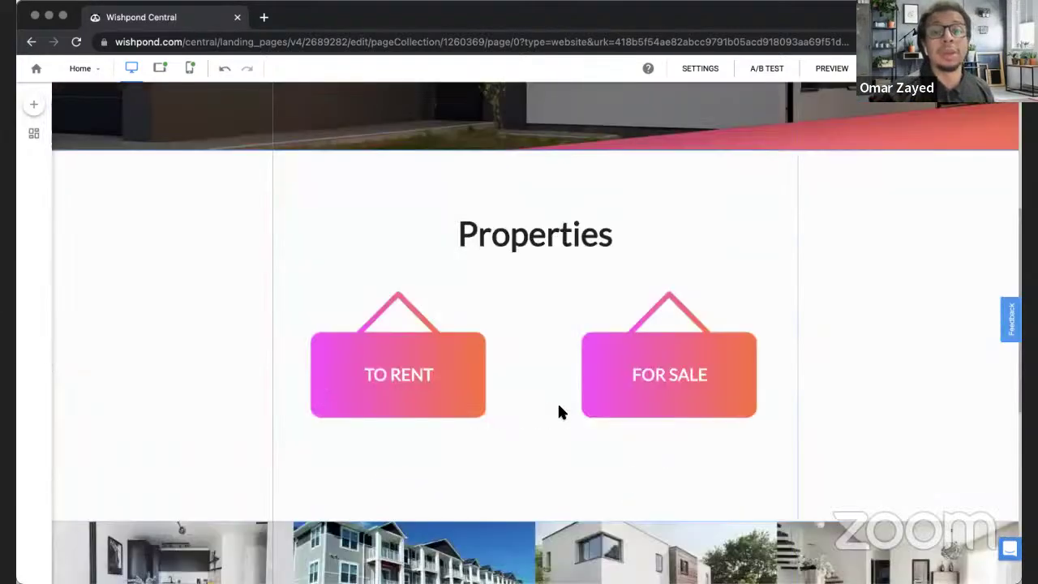
scroll(548, 326, up, 10)
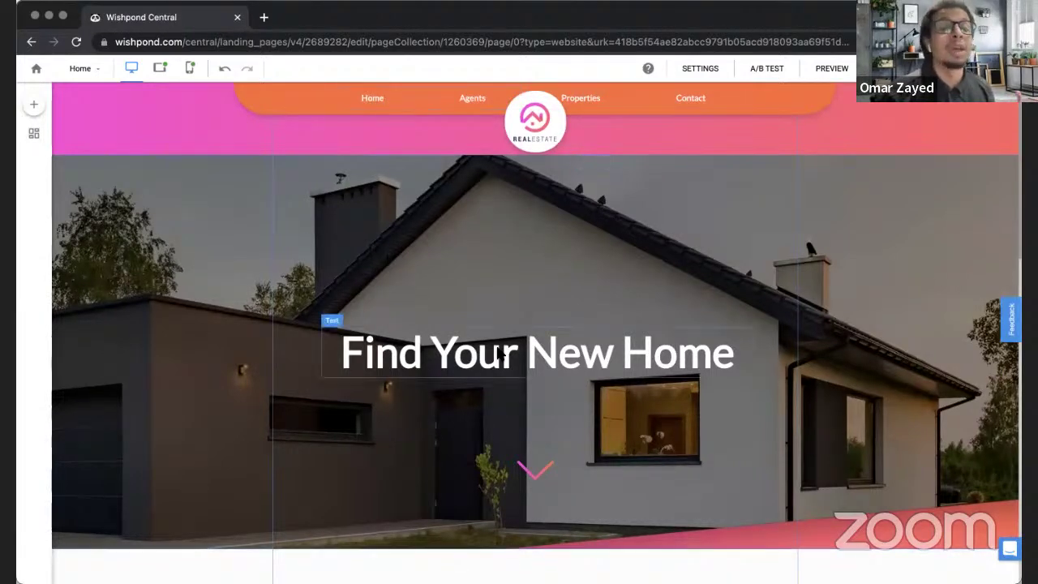
scroll(484, 376, down, 4)
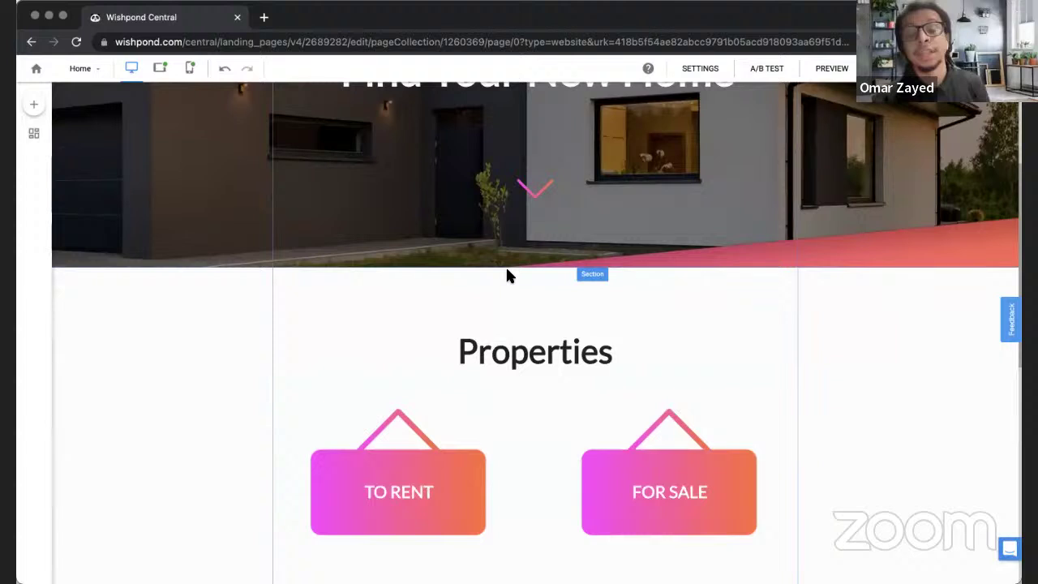
Look at the A/B test options, close them without creating a test, and return to the hero section
click(760, 72)
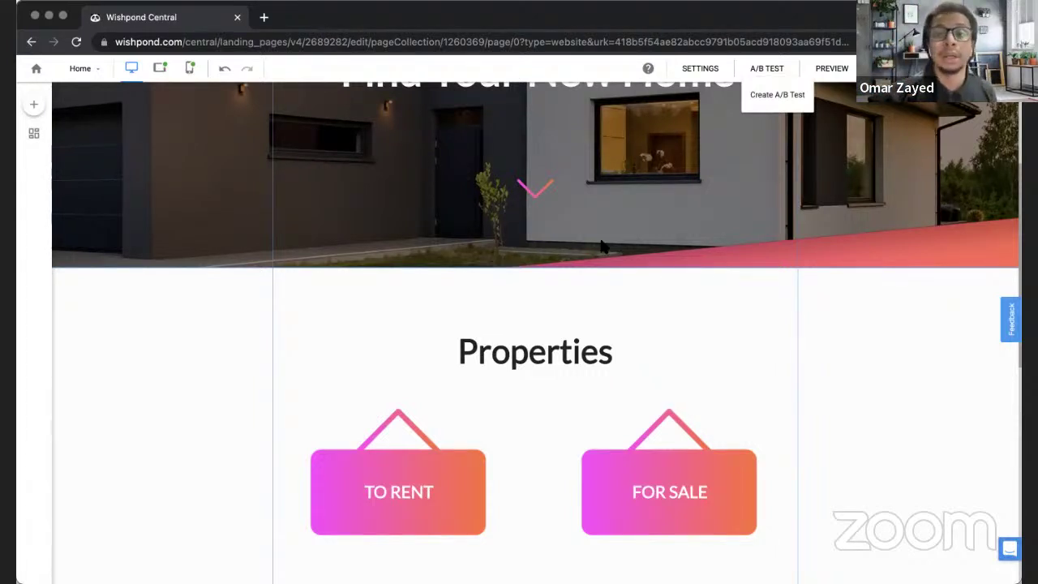
click(771, 71)
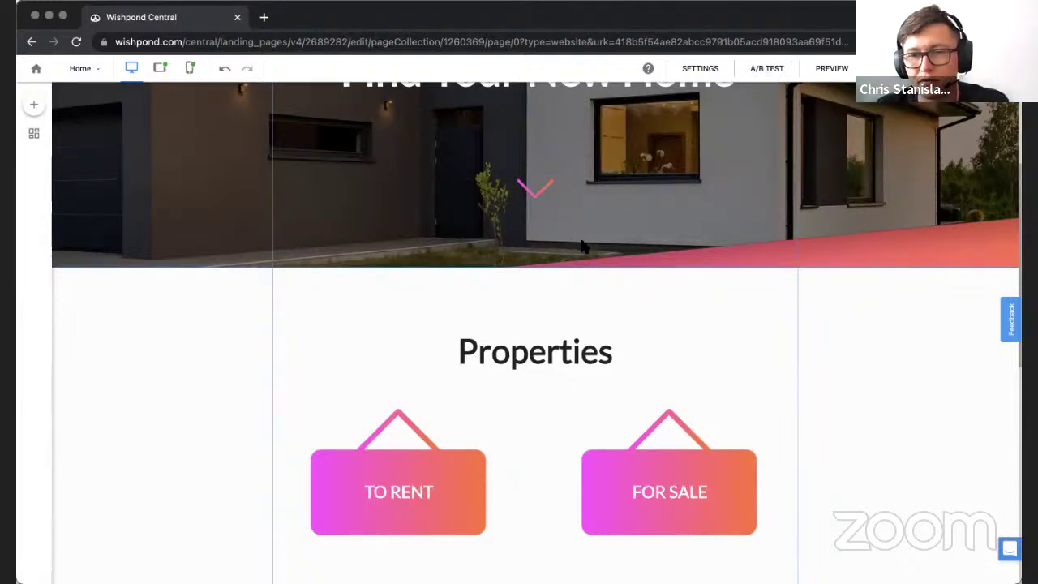
scroll(479, 303, up, 5)
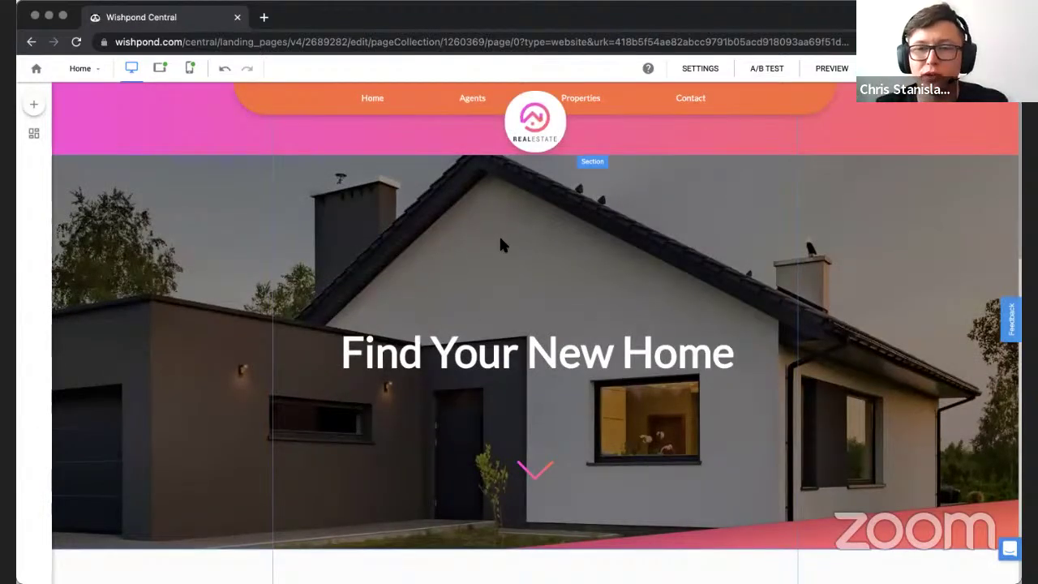
Add an Appointments calendar to the Home page and place it on the right side of the hero section
click(33, 104)
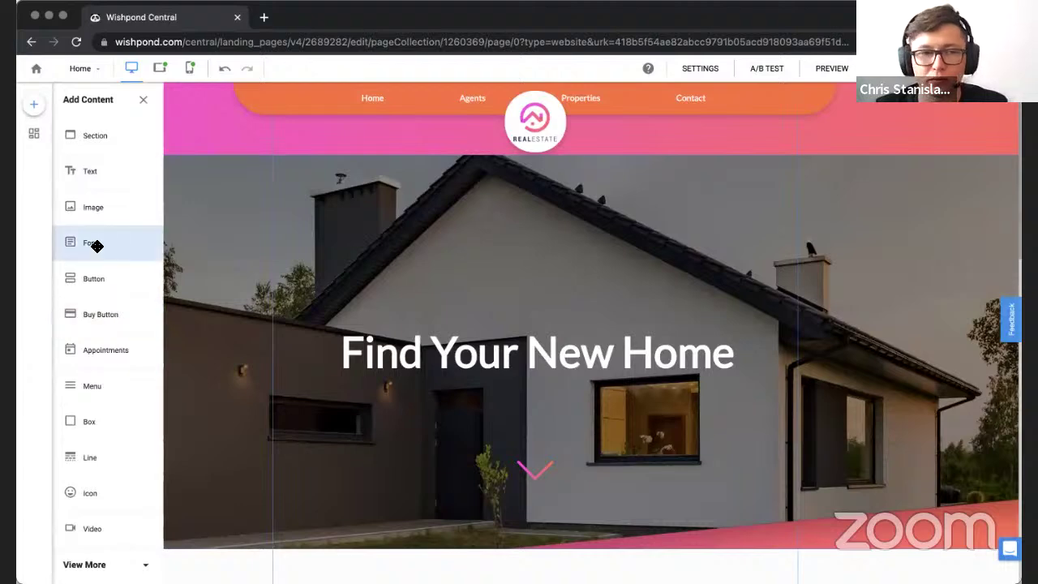
click(123, 558)
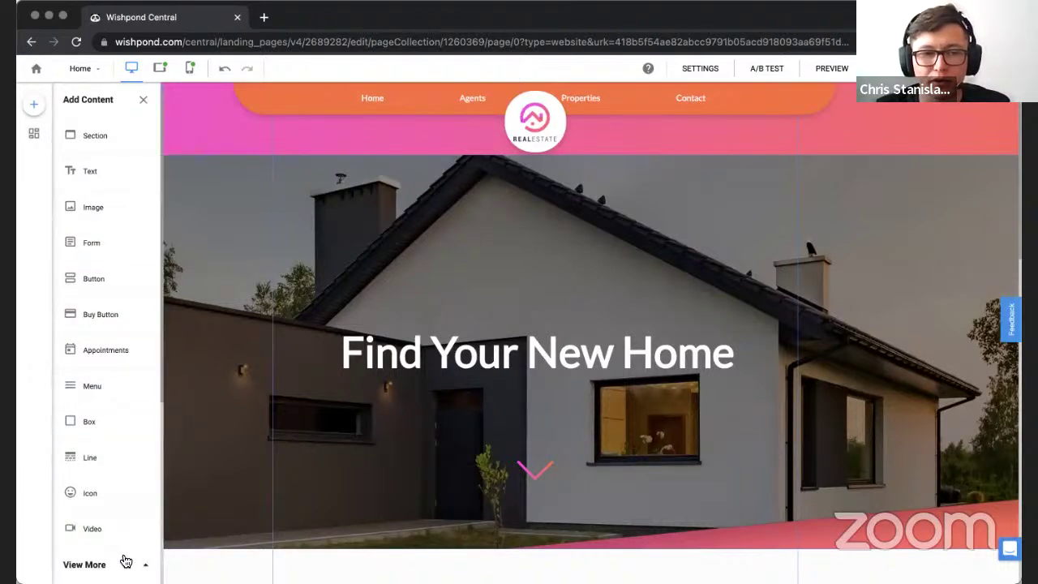
click(104, 348)
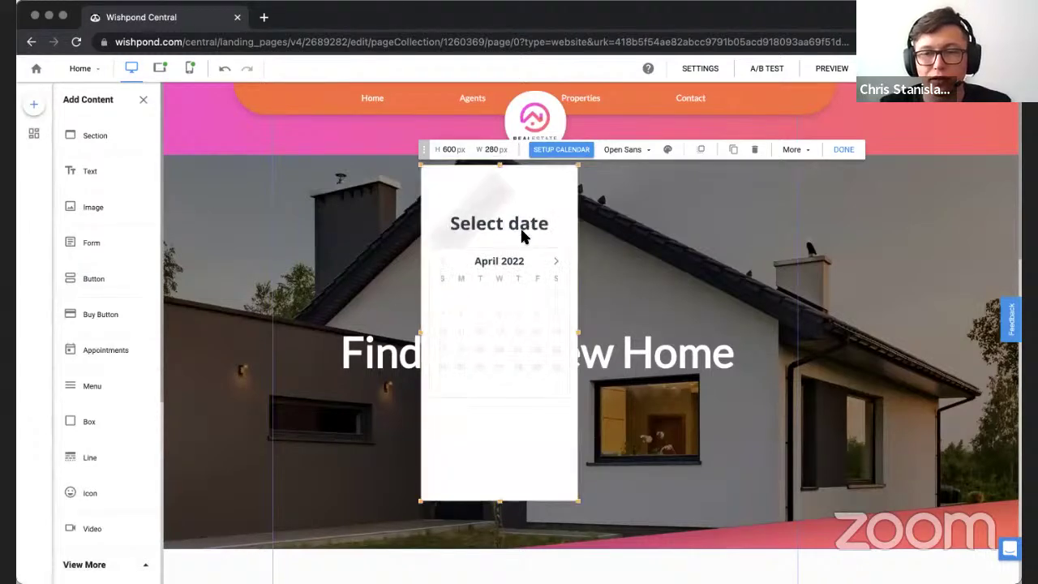
drag(459, 185, 829, 199)
Add a form to the left side of the hero section, beside the headline, and review its form fields
click(34, 105)
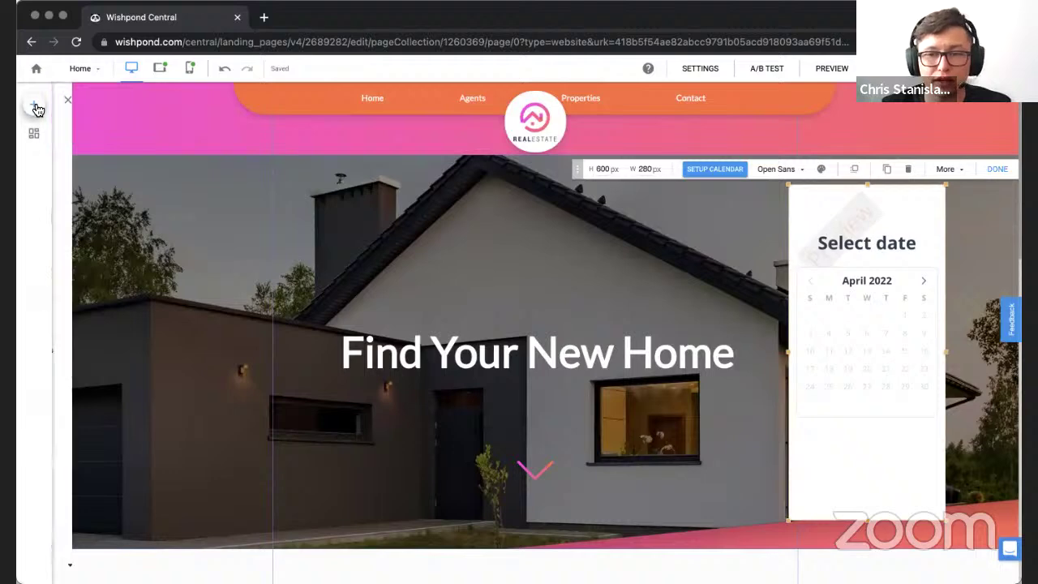
click(114, 246)
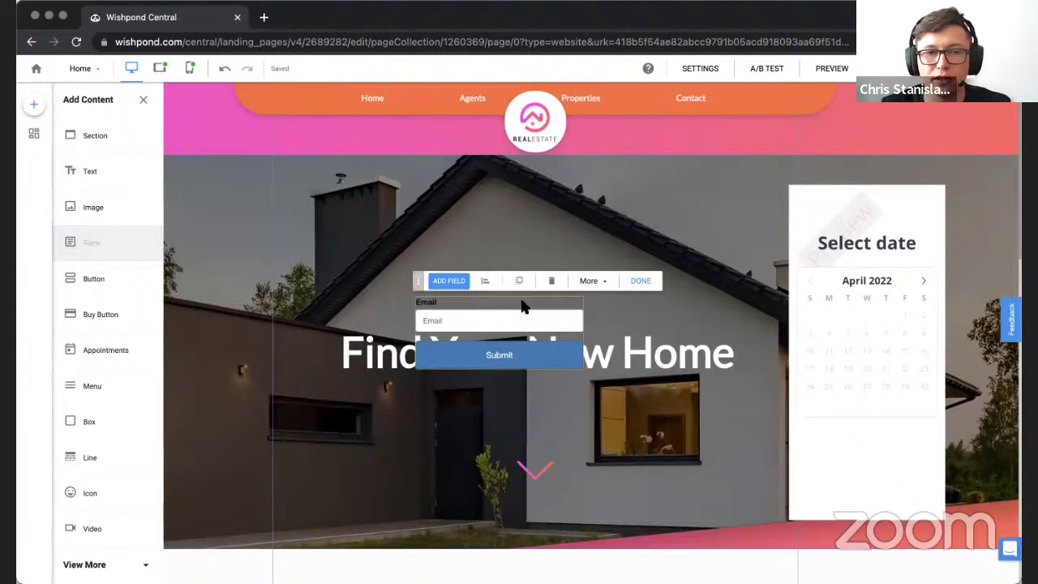
drag(524, 303, 247, 337)
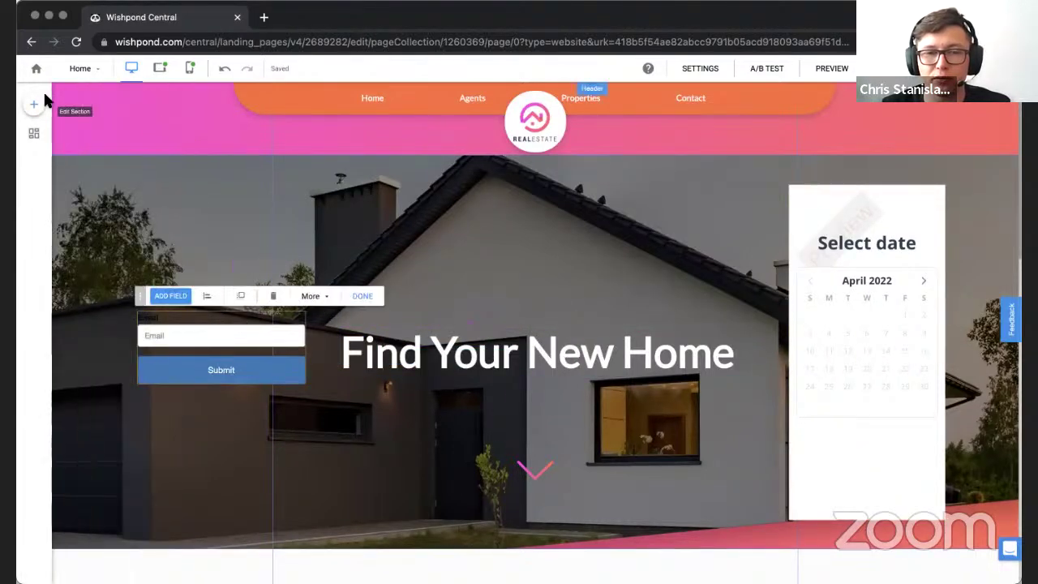
click(162, 296)
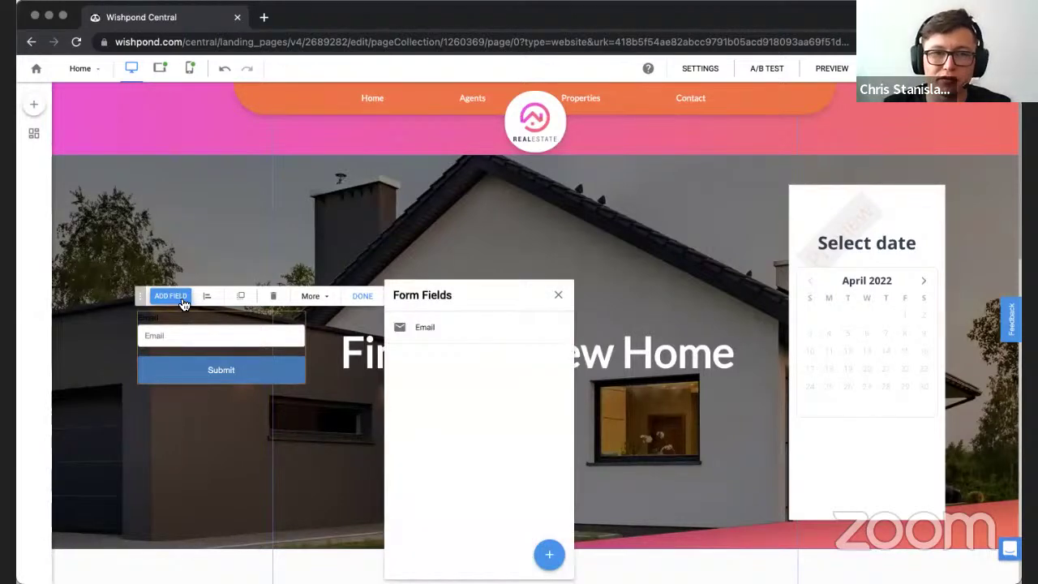
click(172, 296)
click(493, 282)
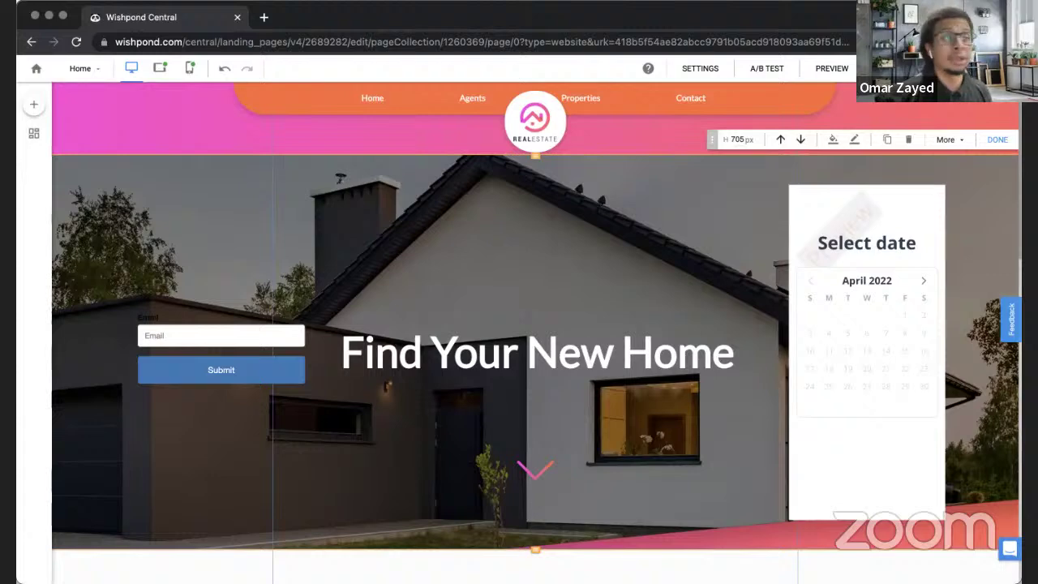
Publish the website to its Wishpond-hosted link and open the publishing options
click(957, 68)
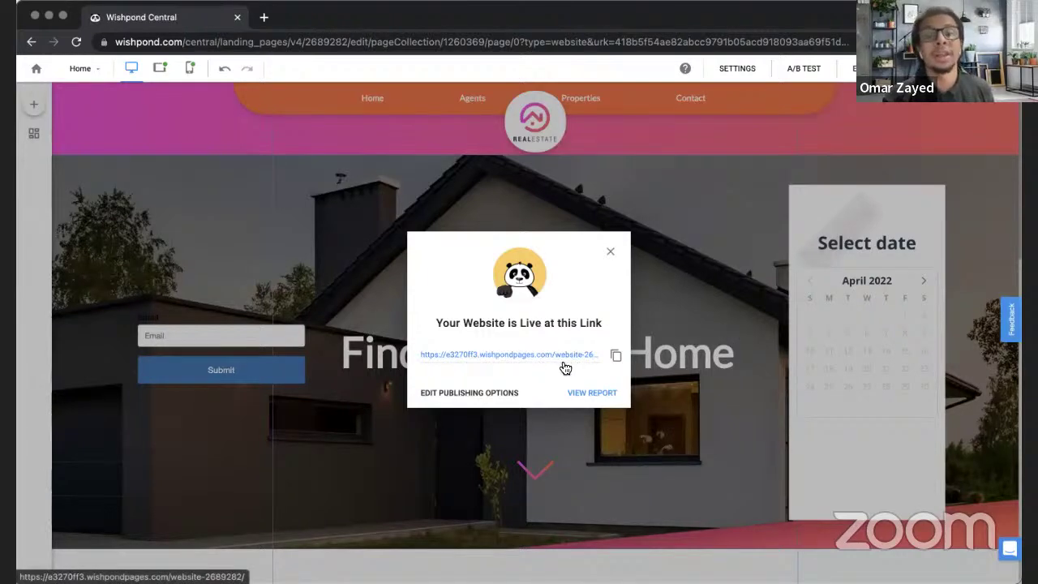
click(501, 393)
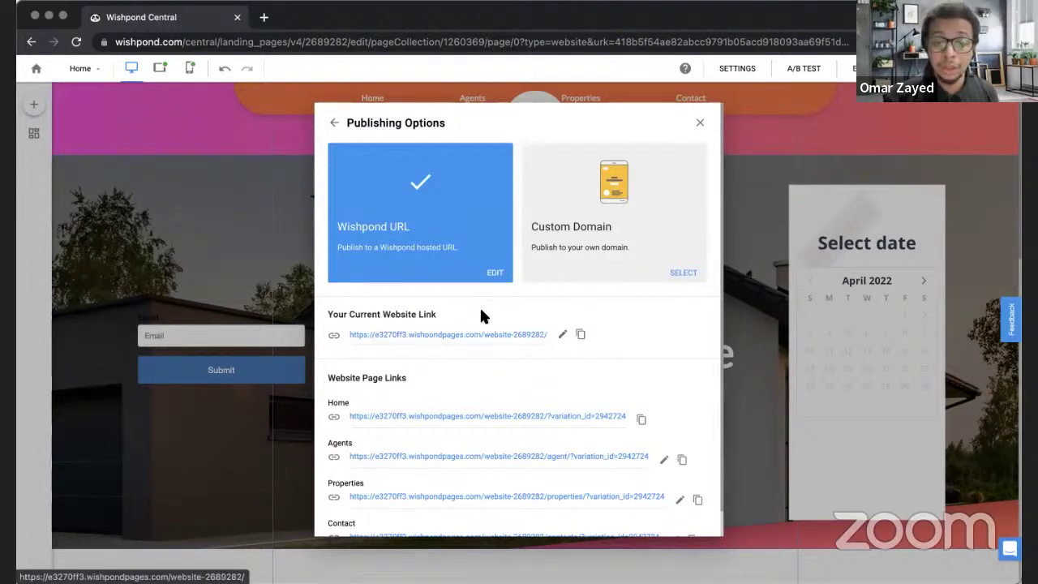
Fill in a custom domain with the presenter's domain name and the path realestate, and return to the editor without publishing to it
click(617, 188)
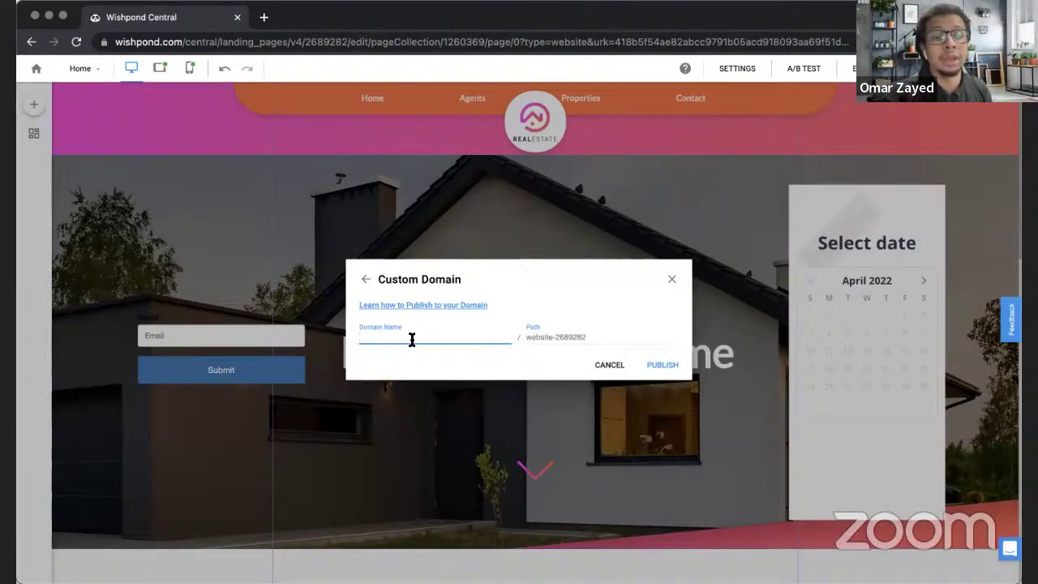
text(oma)
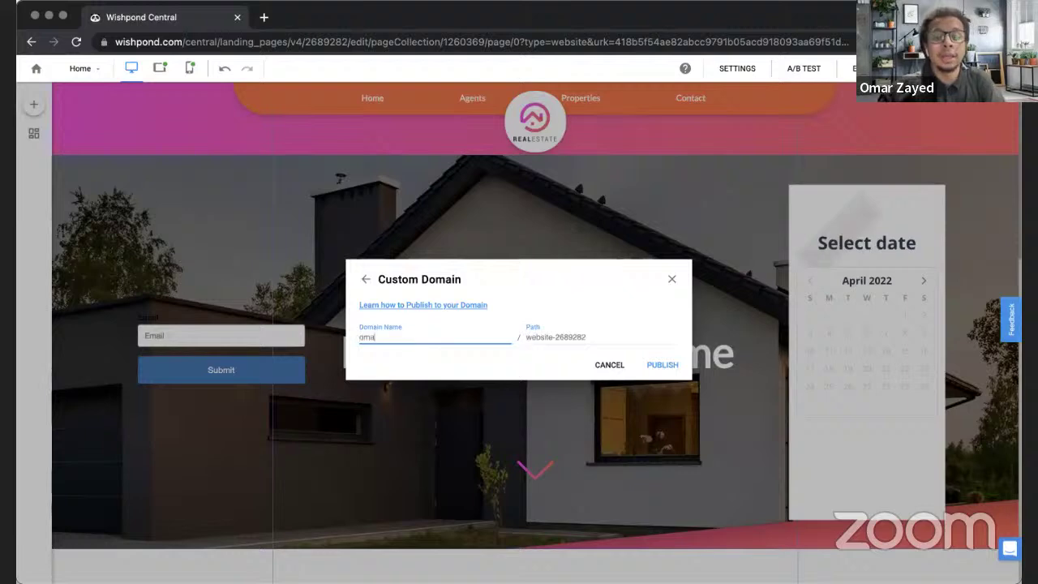
text(rzayed)
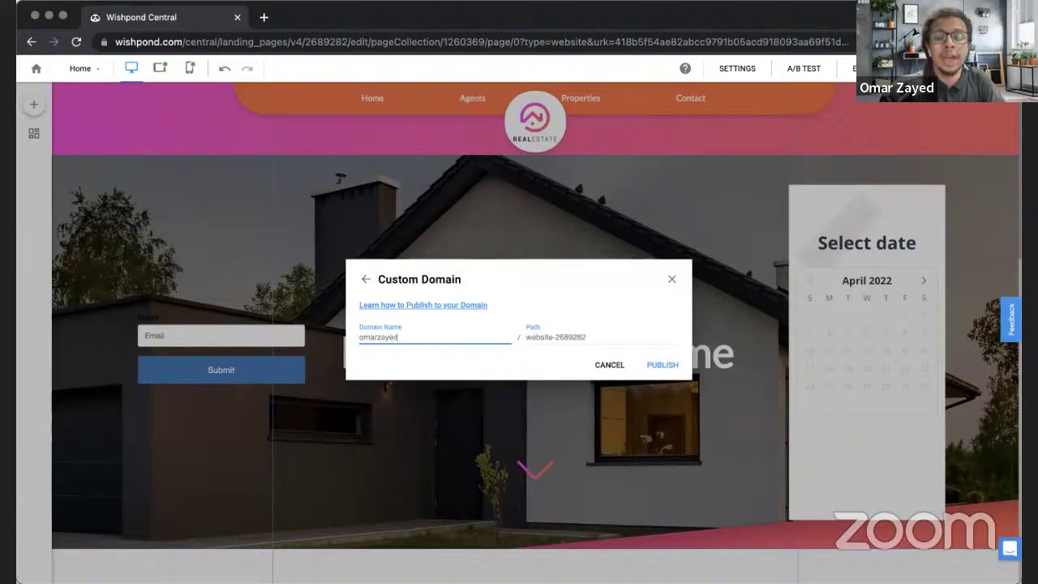
text(.com)
triple_click(552, 336)
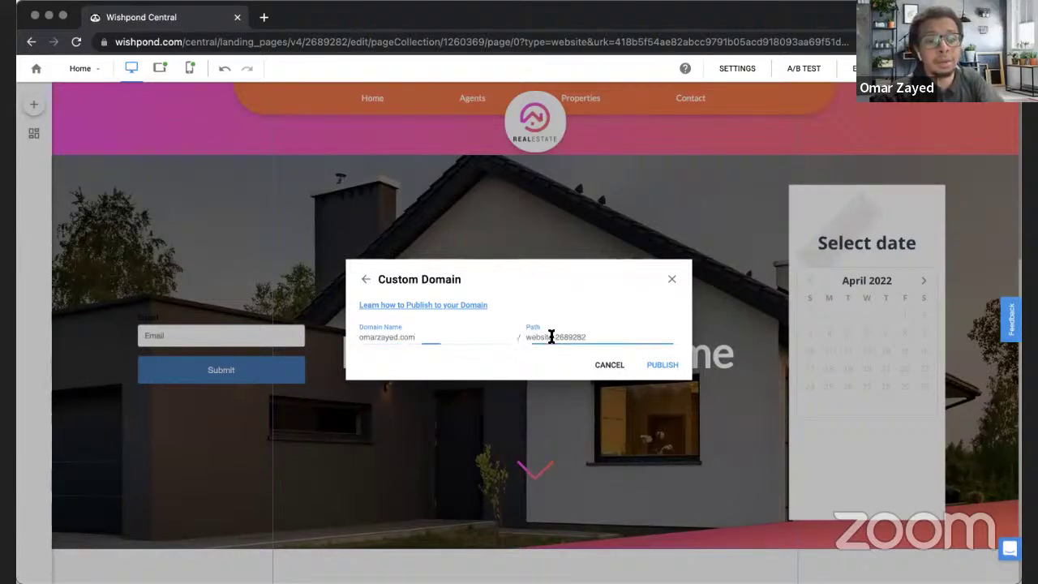
text(r)
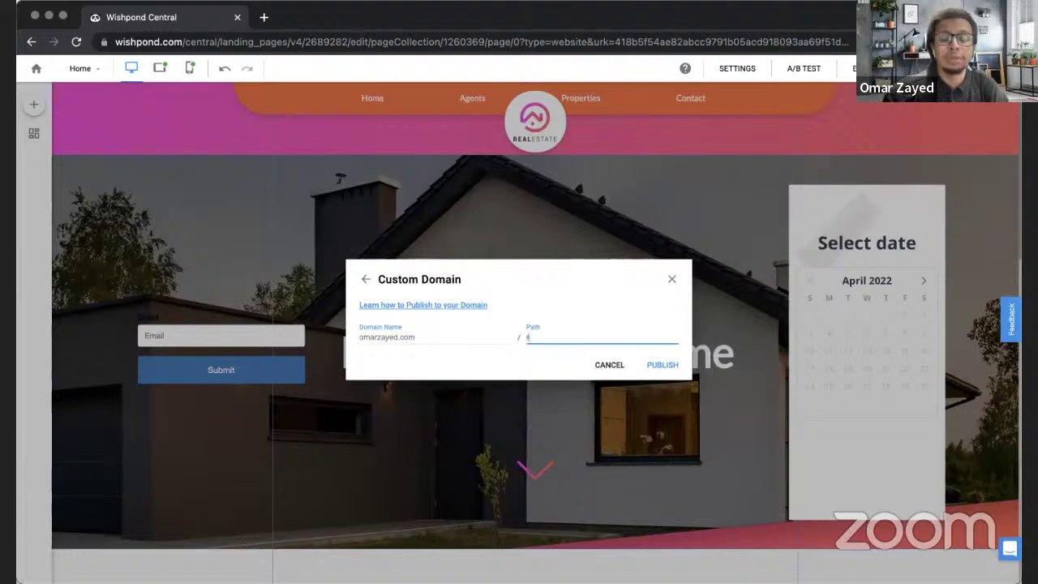
text(ealestate)
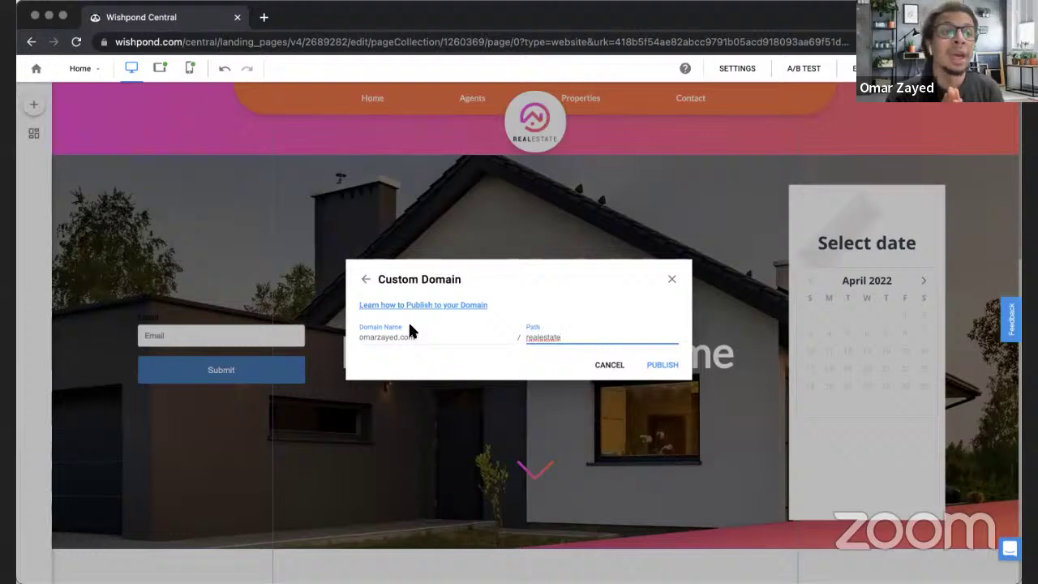
click(366, 279)
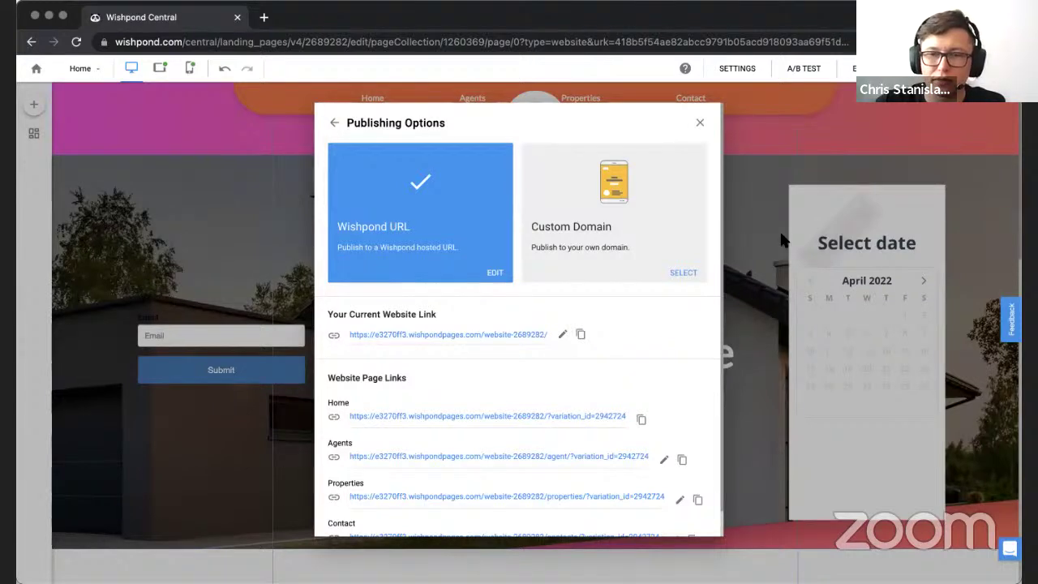
click(699, 125)
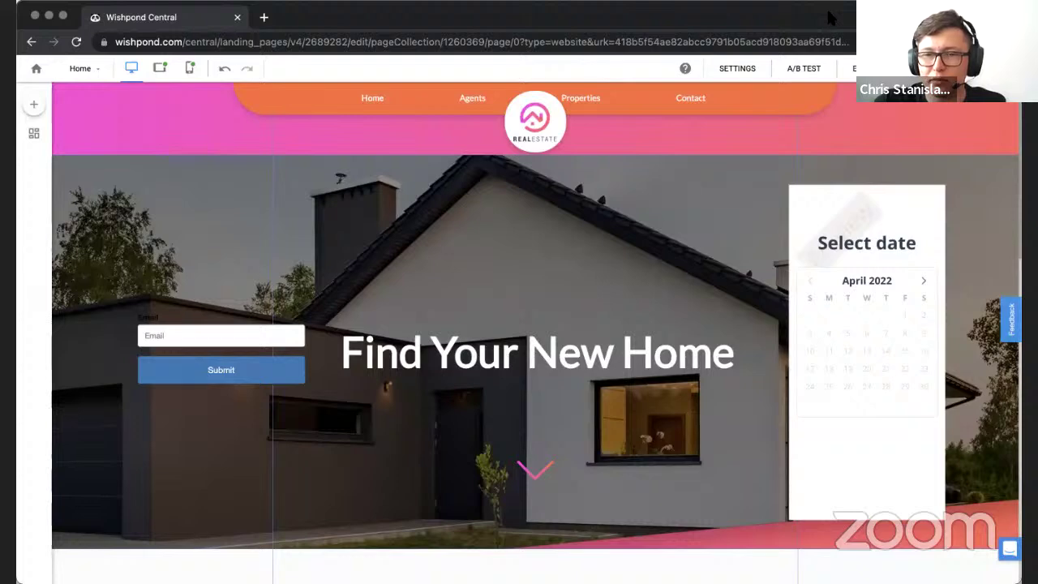
Look over the website's available settings, including SEO, conversion tracking, fonts and revision history, and close the list
click(743, 71)
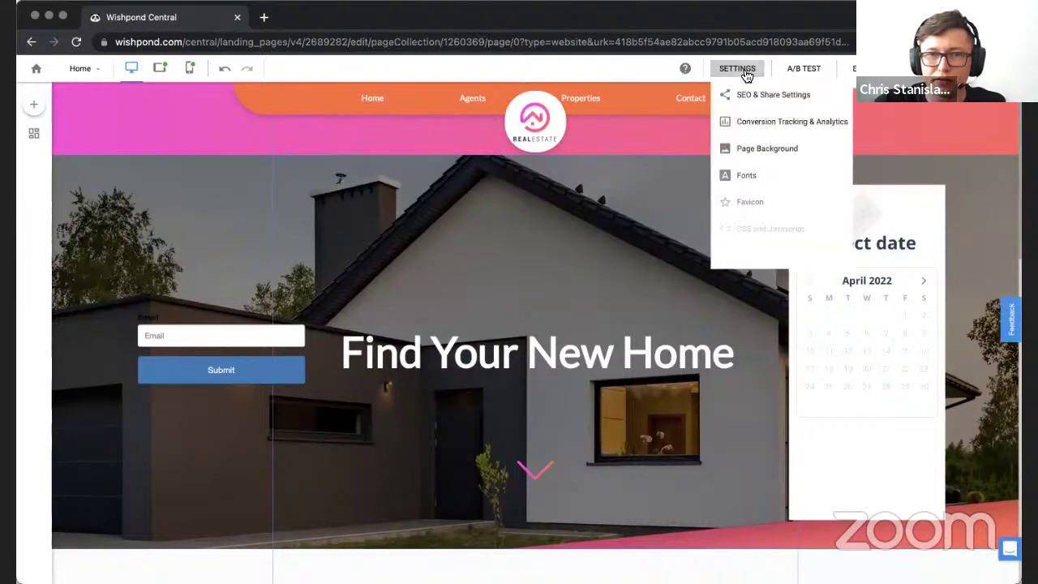
mouse_move(815, 230)
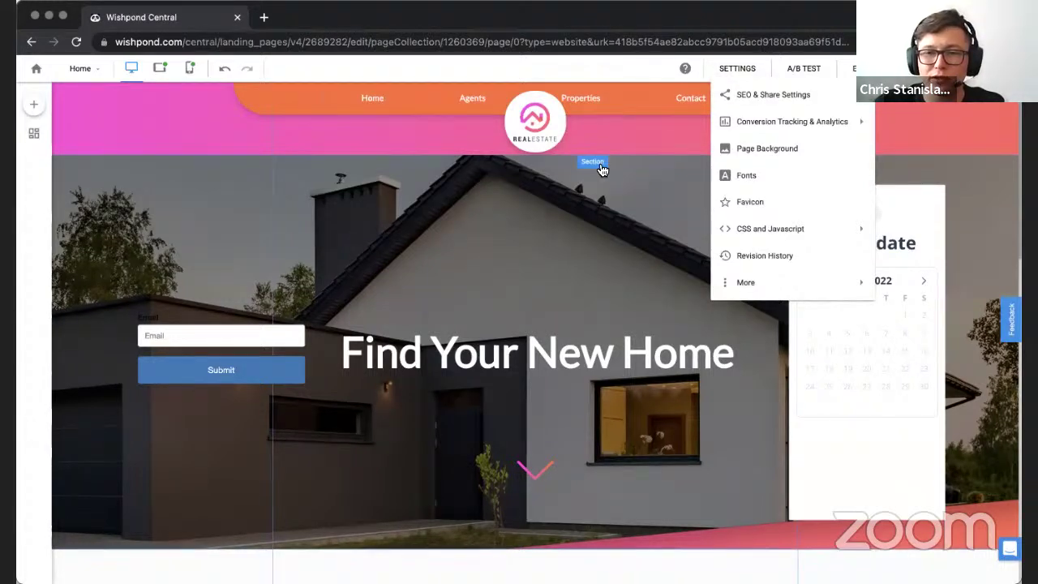
click(737, 68)
Leave the editor for the Webinar real estate campaign's report and go back to the Campaigns overview
mouse_move(155, 87)
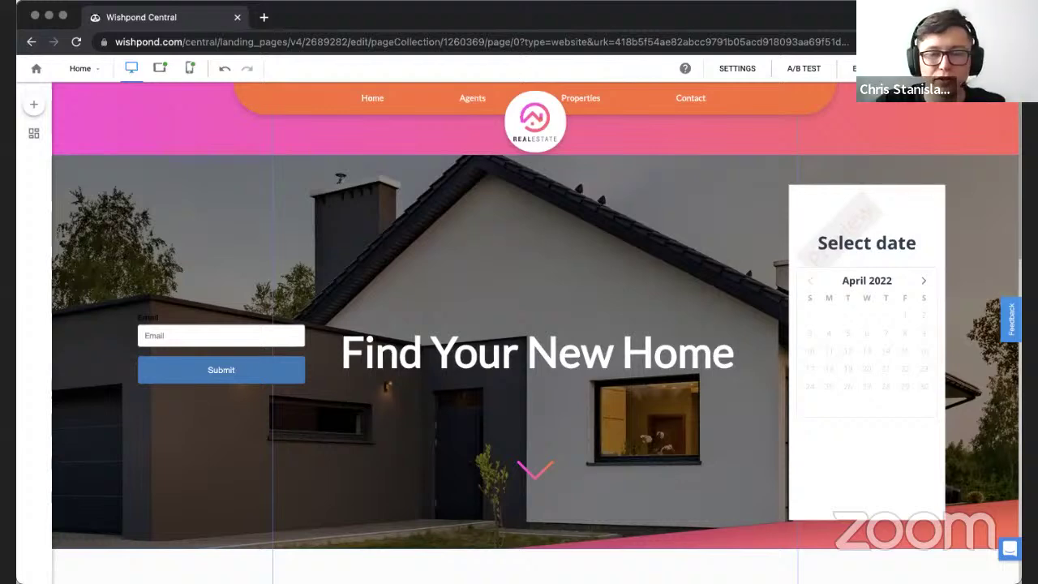
click(37, 70)
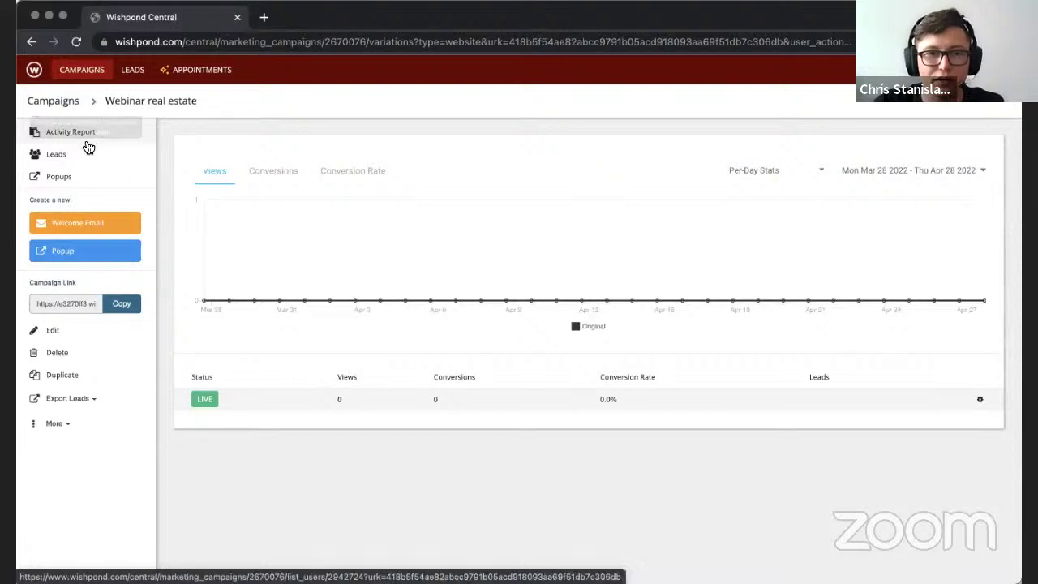
click(52, 103)
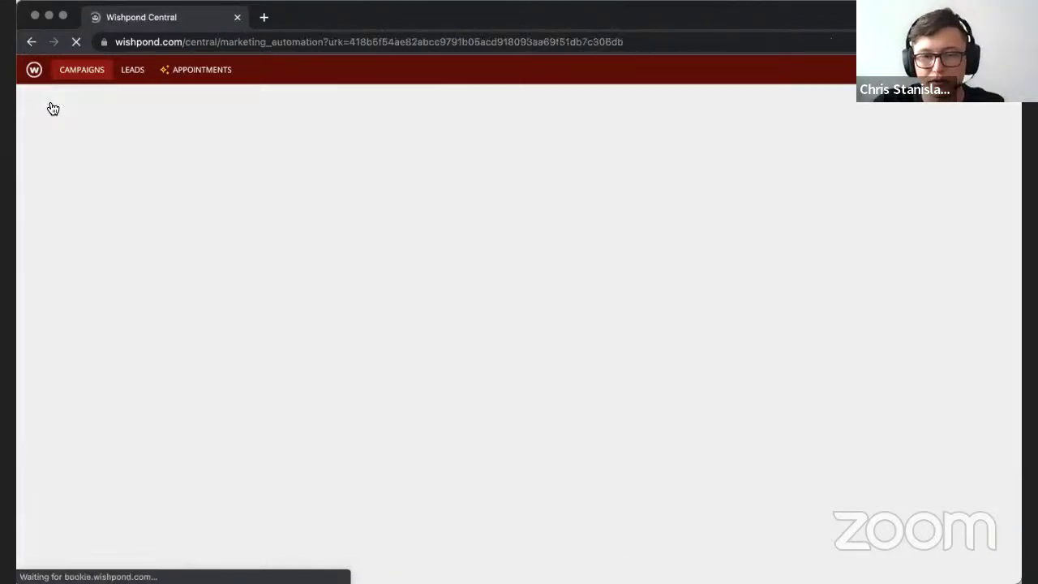